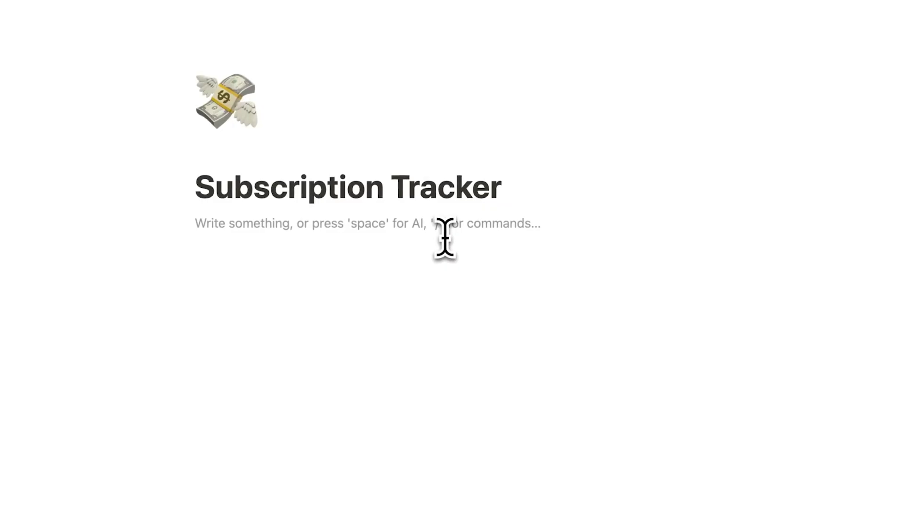
- Insert a simple table with /table and add a third column to it
type("/table")
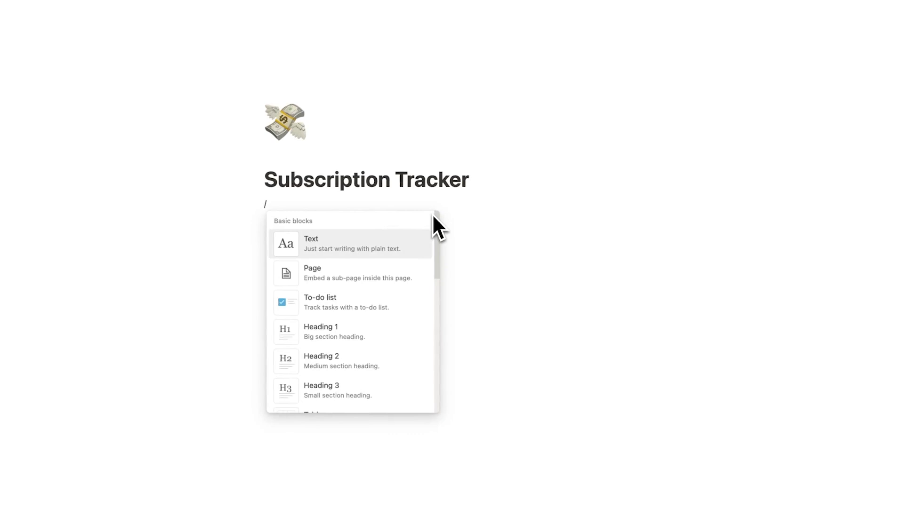
left_click(414, 240)
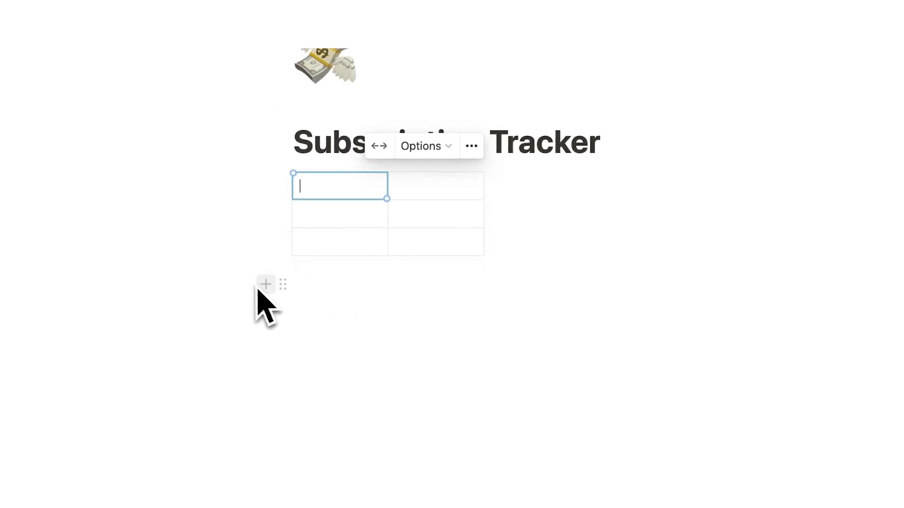
left_click(257, 288)
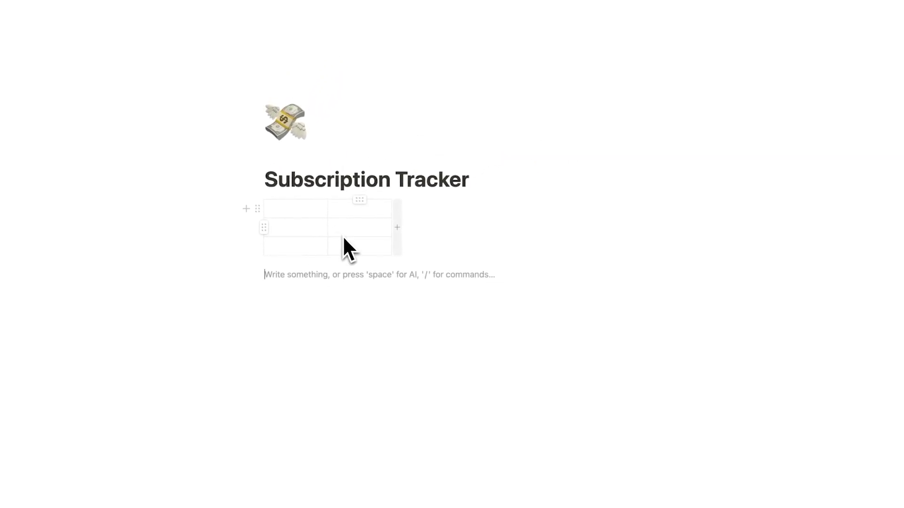
left_click(314, 215)
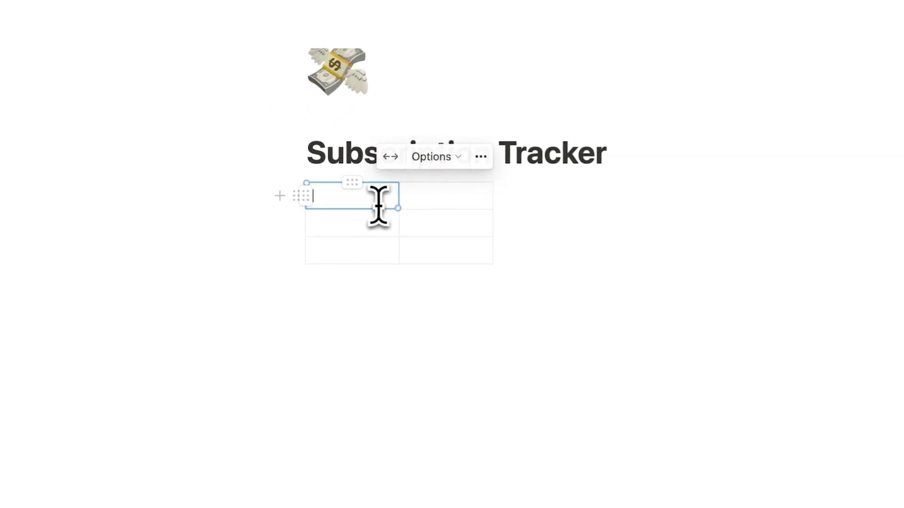
left_click(468, 201)
left_click(502, 207)
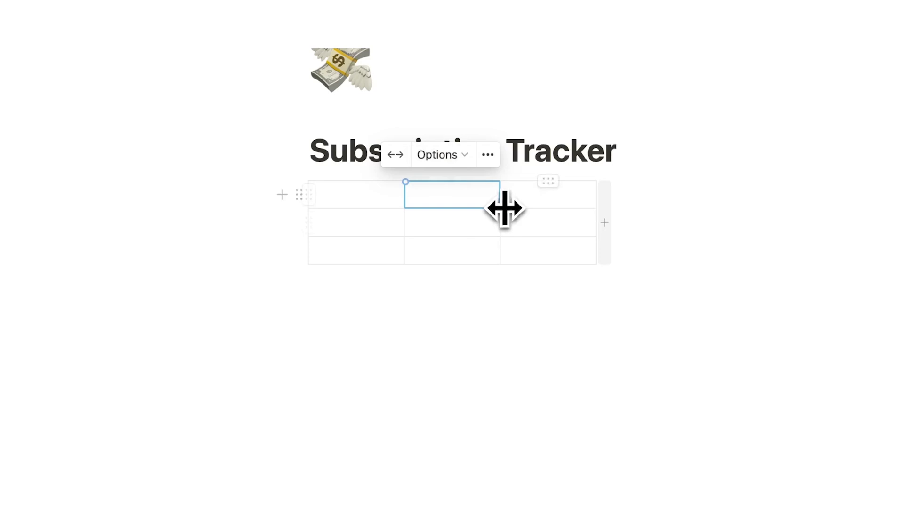
key("Tab")
key("Tab")
key("Tab")
key("Tab")
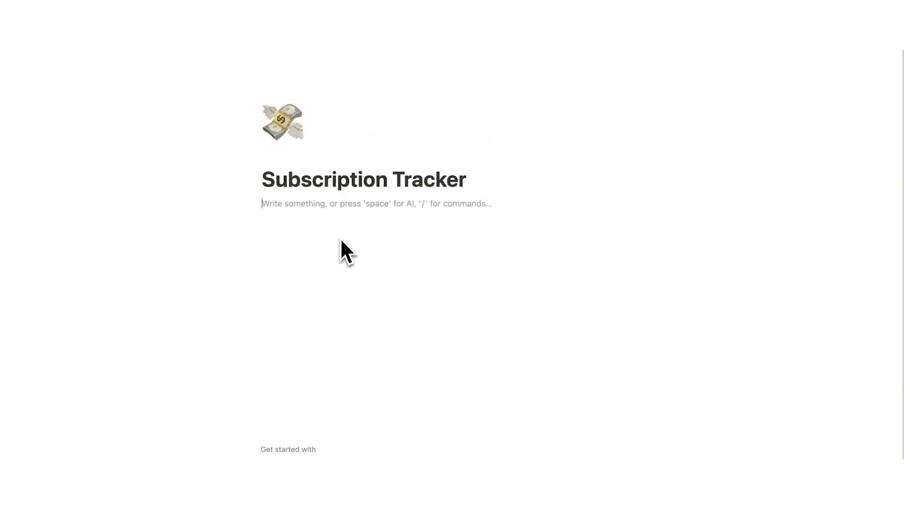
- Insert a four-column layout block, then add a database Table view via /data
type("/column s")
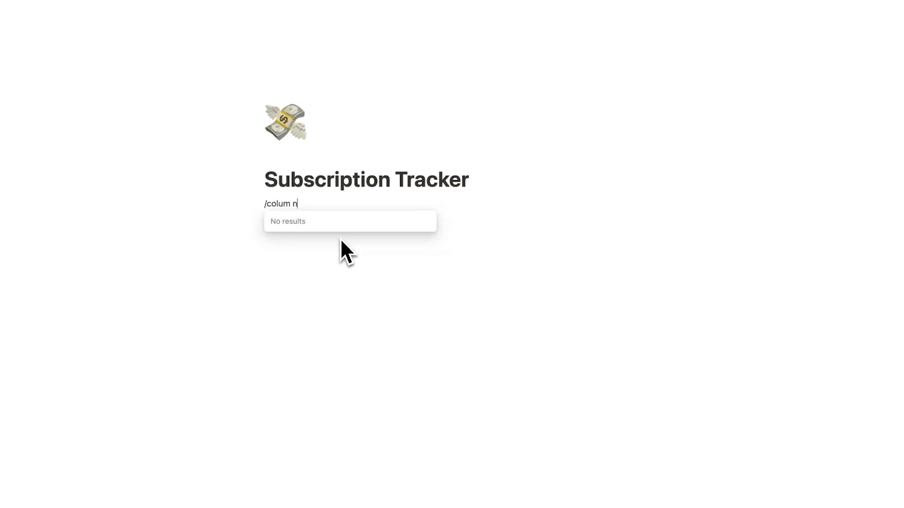
key("BackSpace")
key("BackSpace")
key("BackSpace")
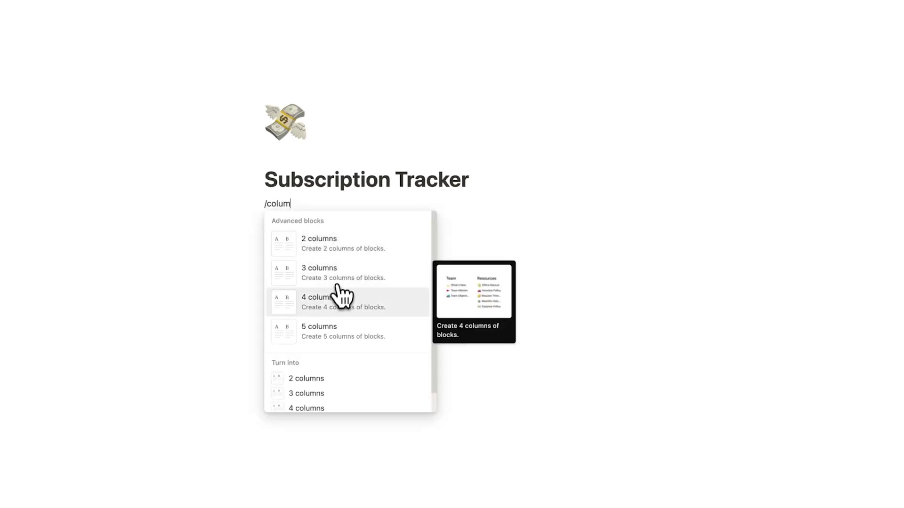
left_click(335, 297)
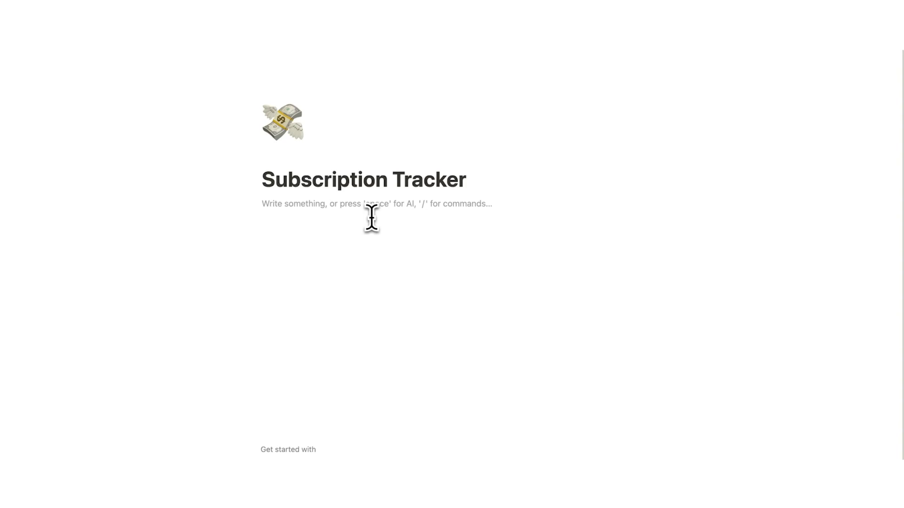
type("/data")
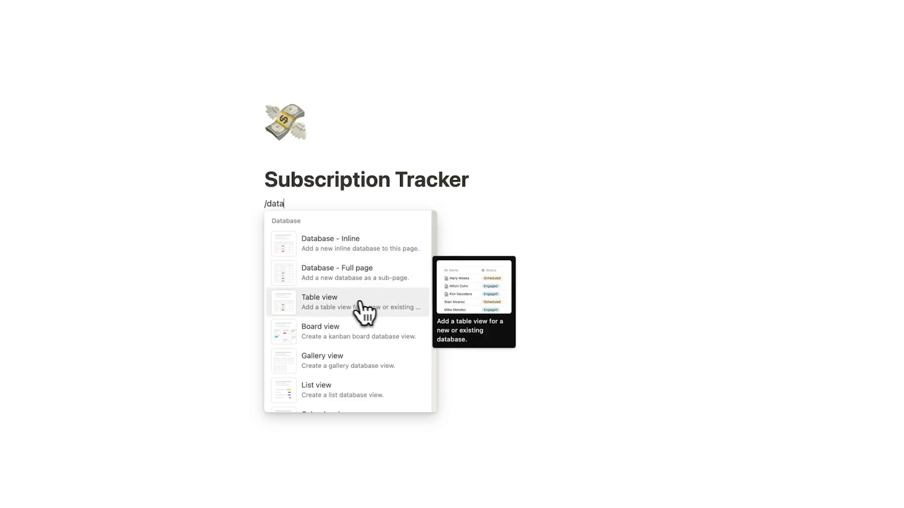
left_click(342, 300)
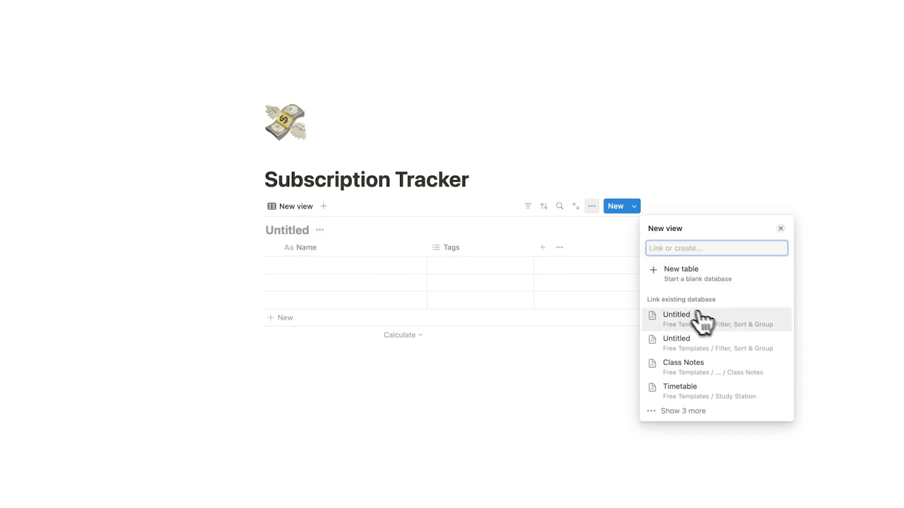
- Create a new blank database for the table, narrow the Name column, and preview a row in side peek
left_click(657, 273)
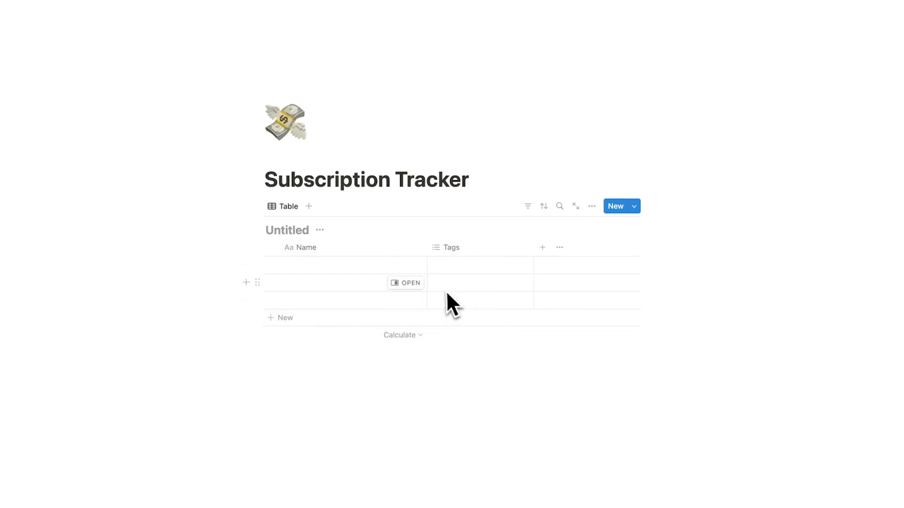
left_click_drag(426, 248, 391, 248)
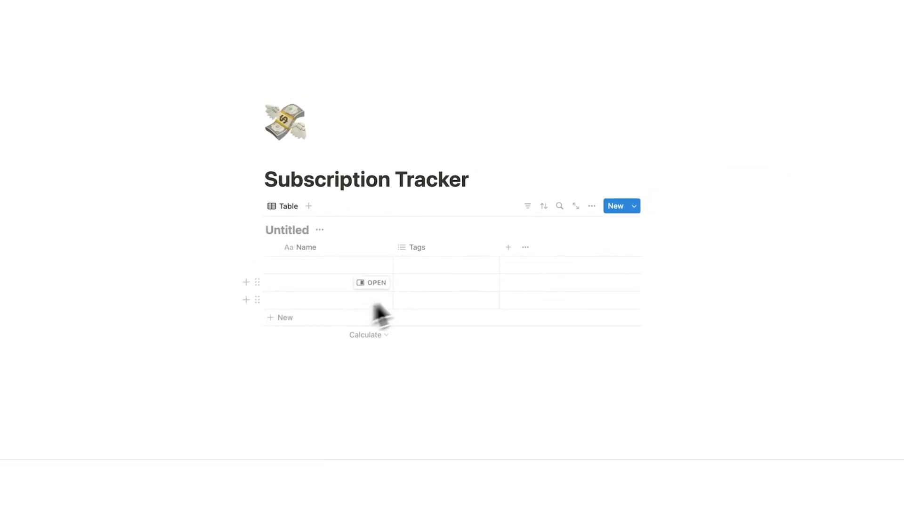
left_click(507, 247)
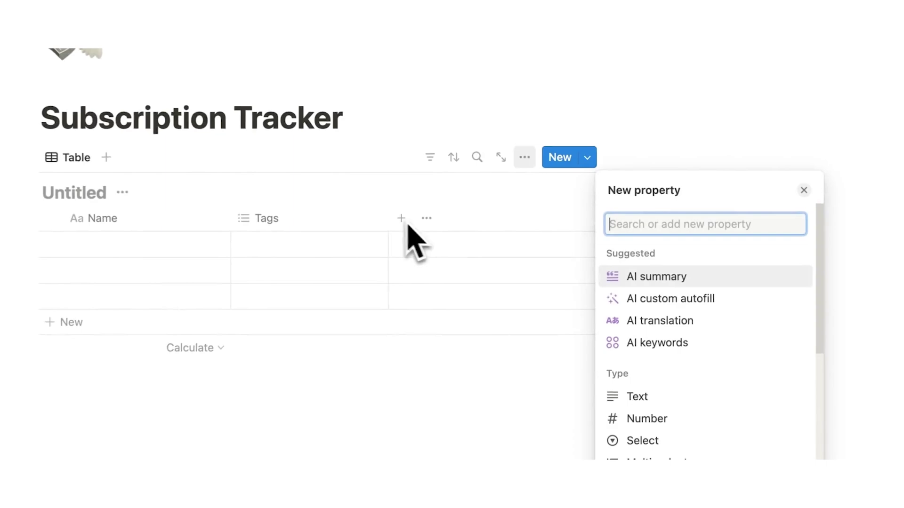
scroll(676, 291, "down", 3)
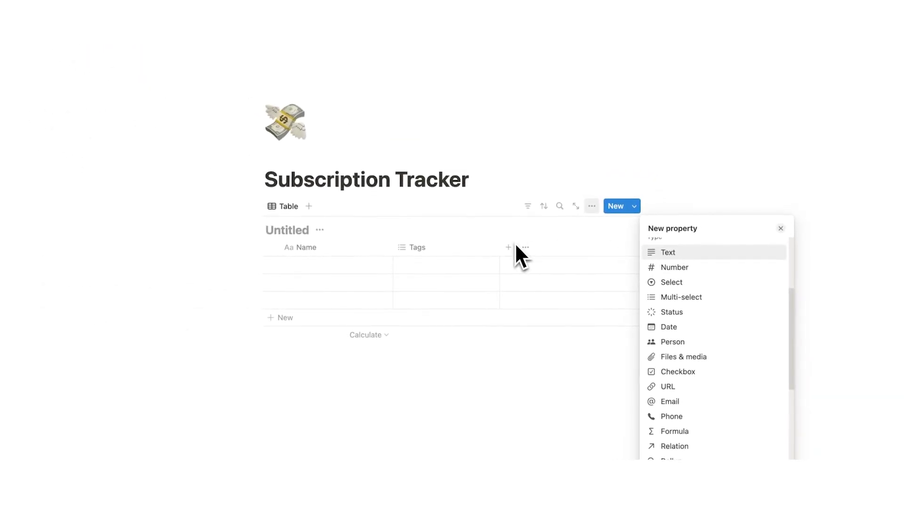
left_click(516, 245)
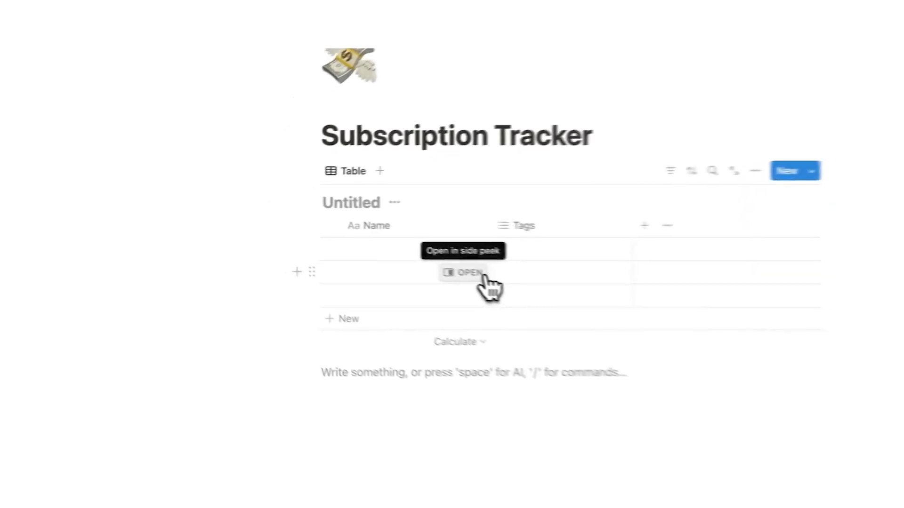
left_click(384, 283)
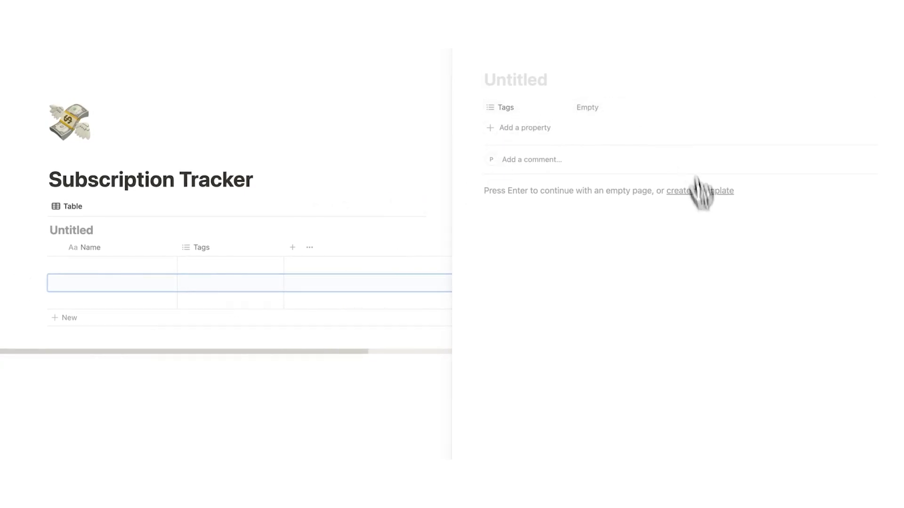
left_click(465, 56)
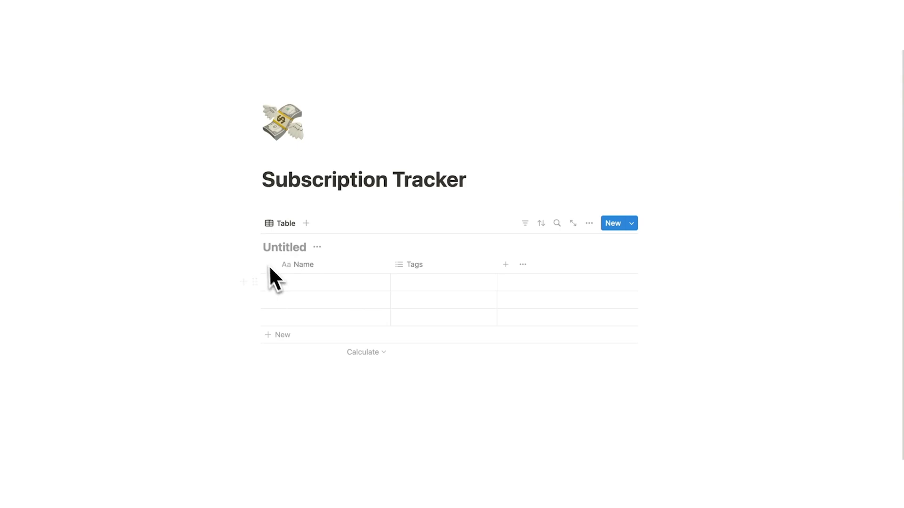
- Title the database Subscriptions and rename the Name column to Subscription
type("Subscrio")
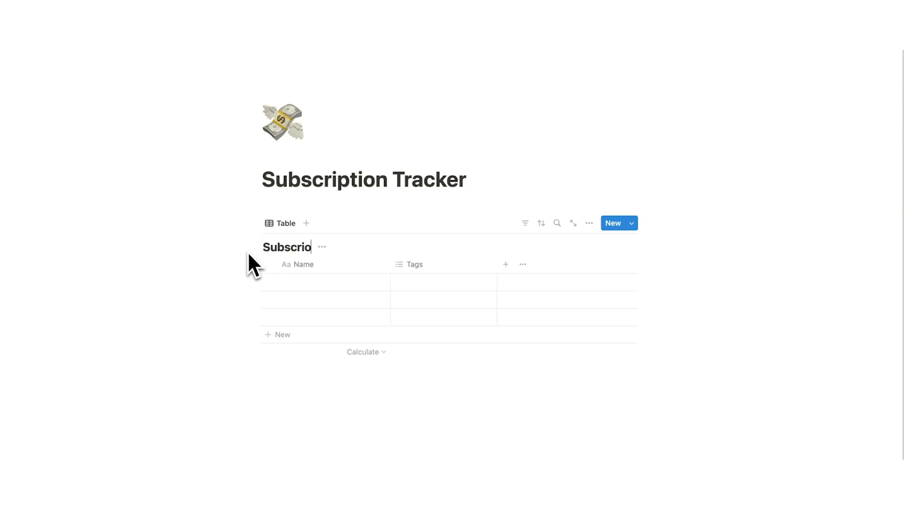
type("ptions")
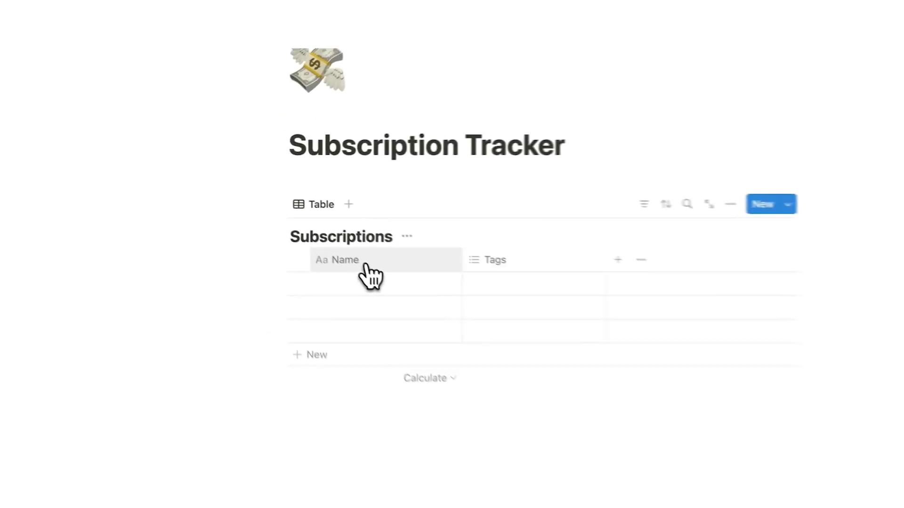
left_click(319, 268)
type("Subscription")
key("Return")
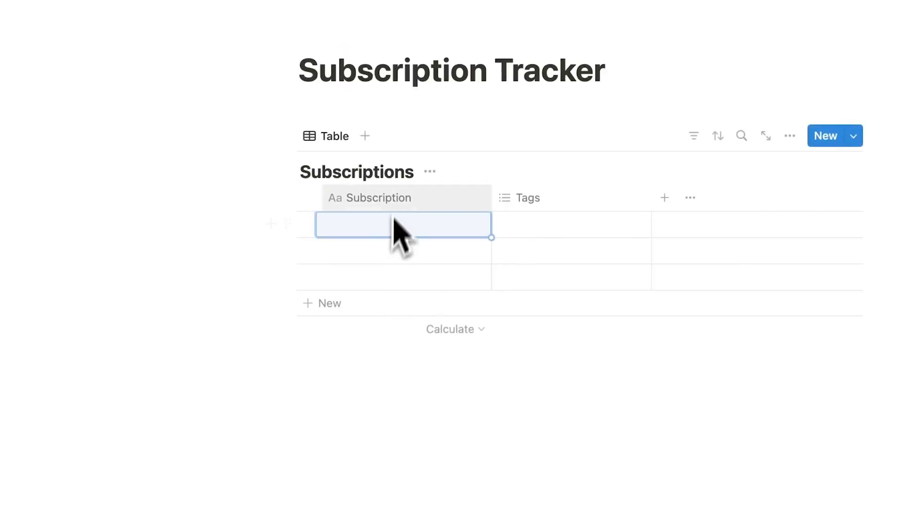
- Enter Netflix, Squarespace and Notion Plus as the three rows and narrow the Subscription column
left_click(322, 281)
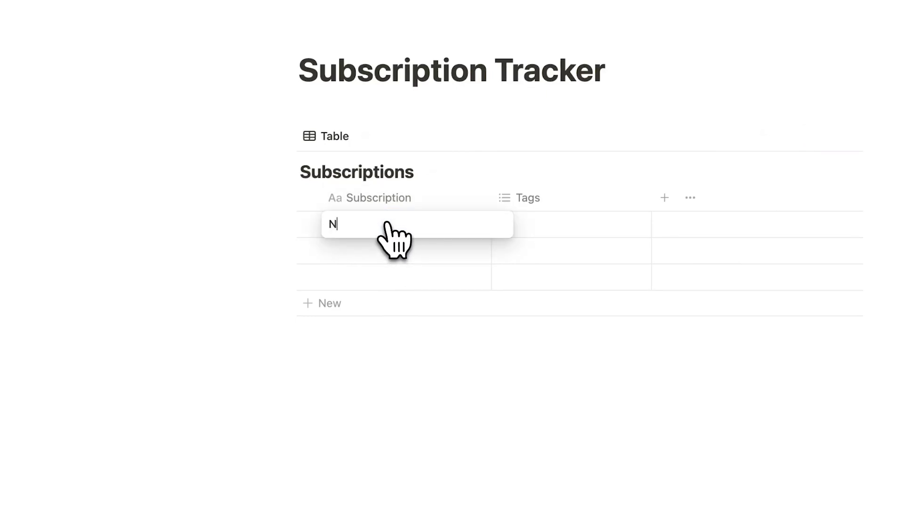
type("Netflix")
key("Return")
key("Down")
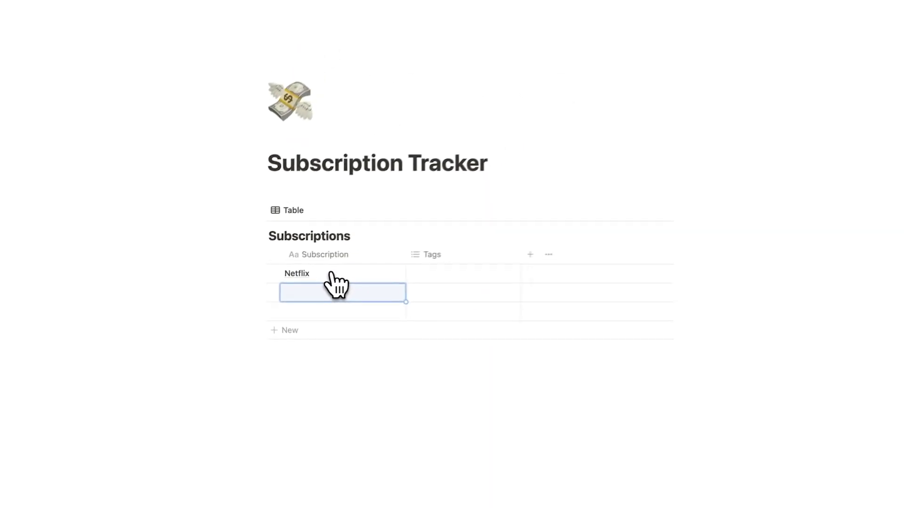
type("Squarespace")
key("Return")
key("Down")
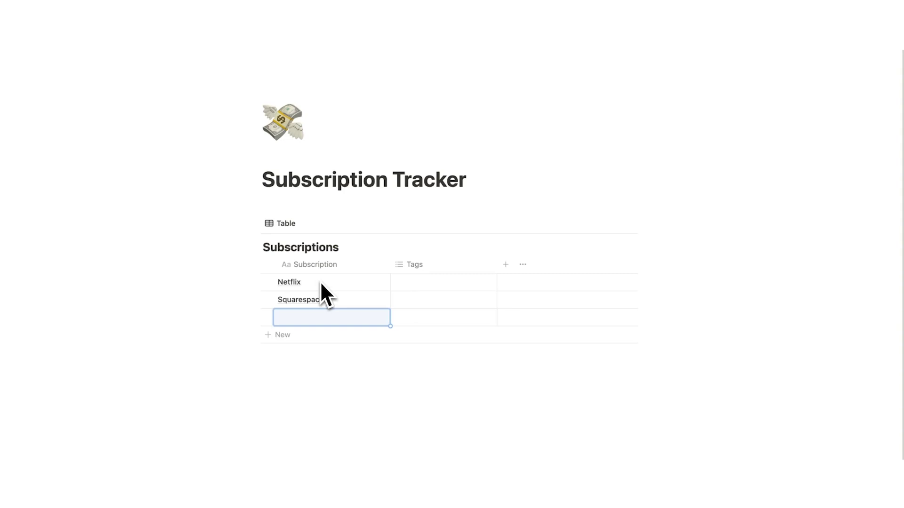
type("Notion Plus")
key("Return")
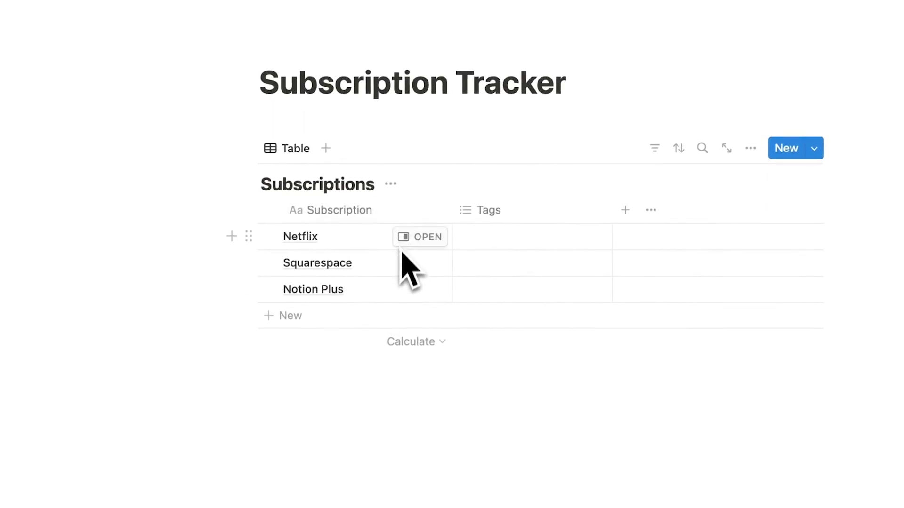
left_click_drag(452, 236, 412, 231)
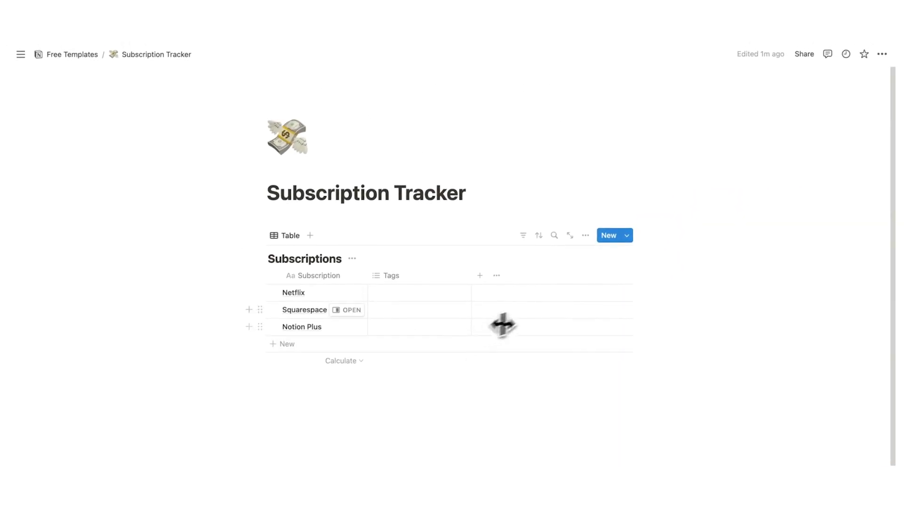
- Delete the Tags property from the database
left_click(881, 55)
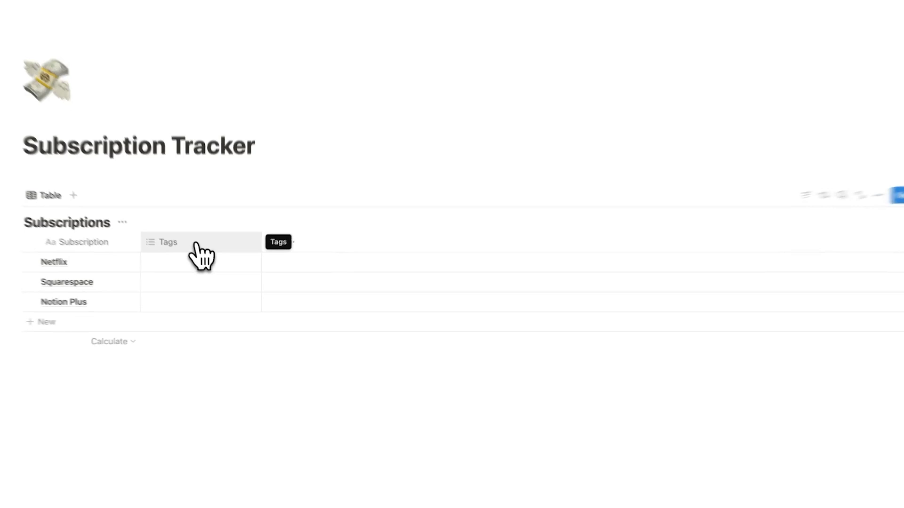
left_click(176, 391)
left_click(188, 191)
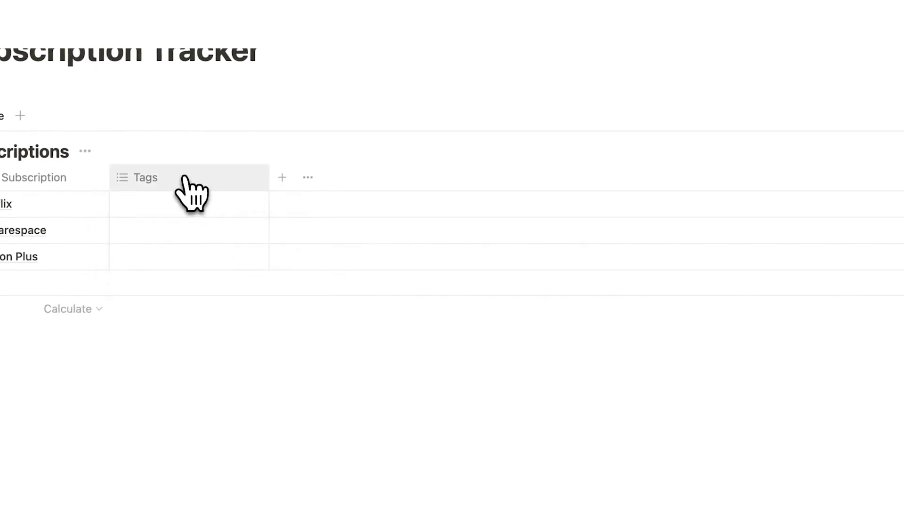
left_click(188, 191)
left_click(212, 435)
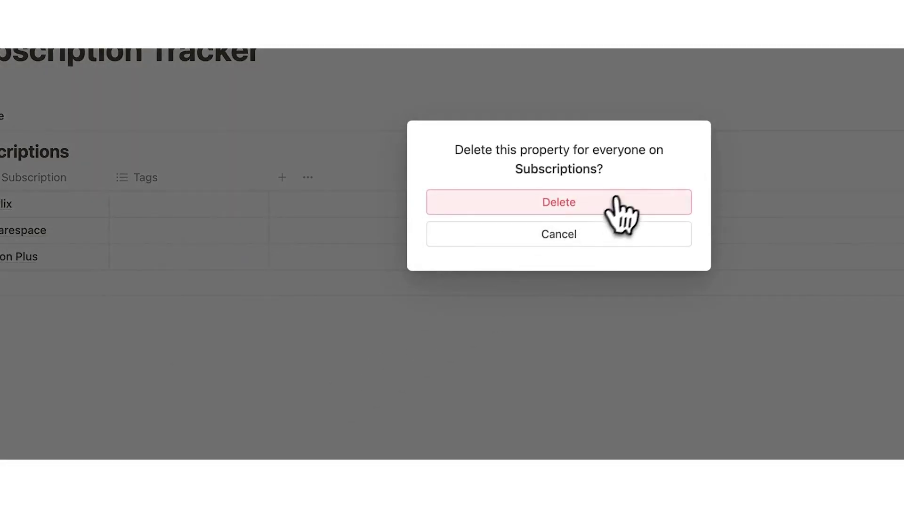
left_click(617, 204)
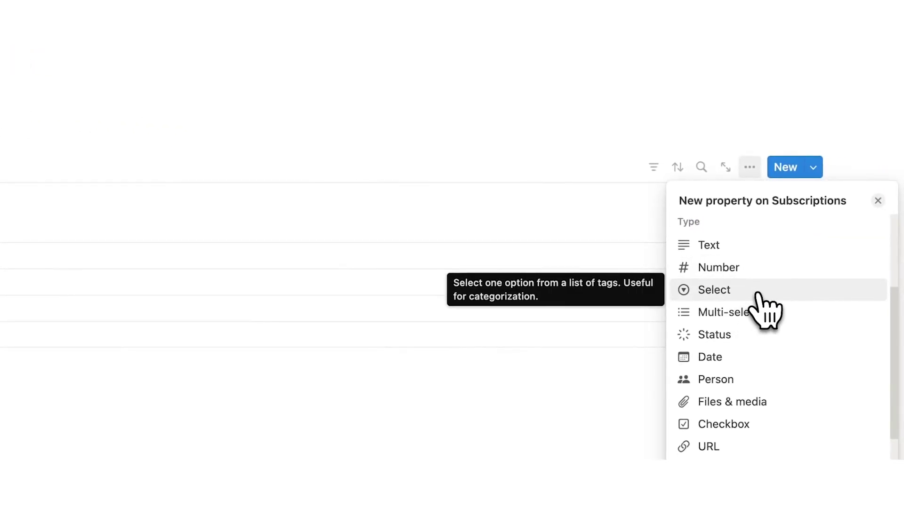
- Add an Account select column and tag the rows with Card 1, Card 2 and Card 3
left_click(758, 296)
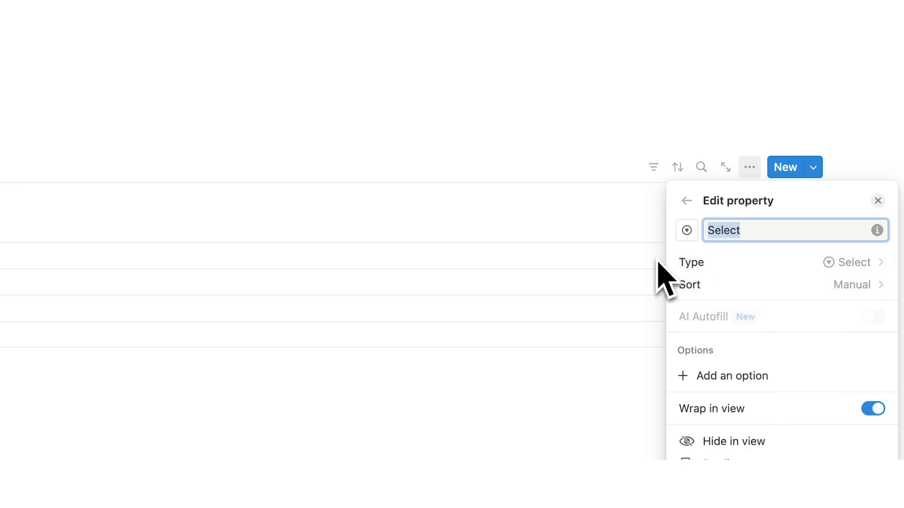
type("Account")
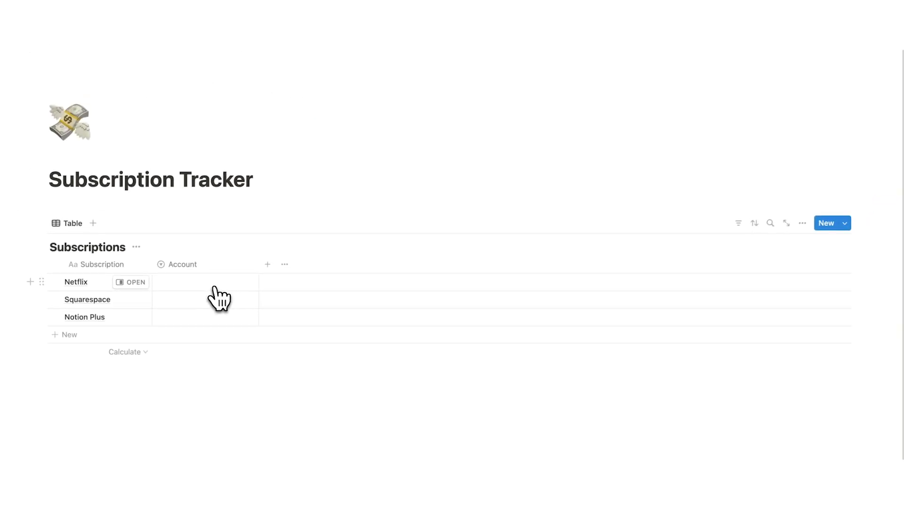
left_click(214, 286)
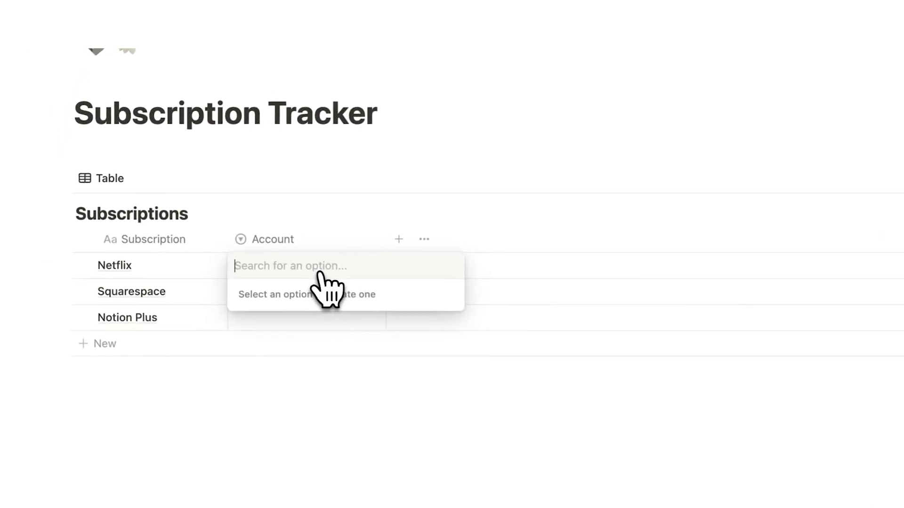
key("Return")
left_click(242, 397)
left_click(242, 398)
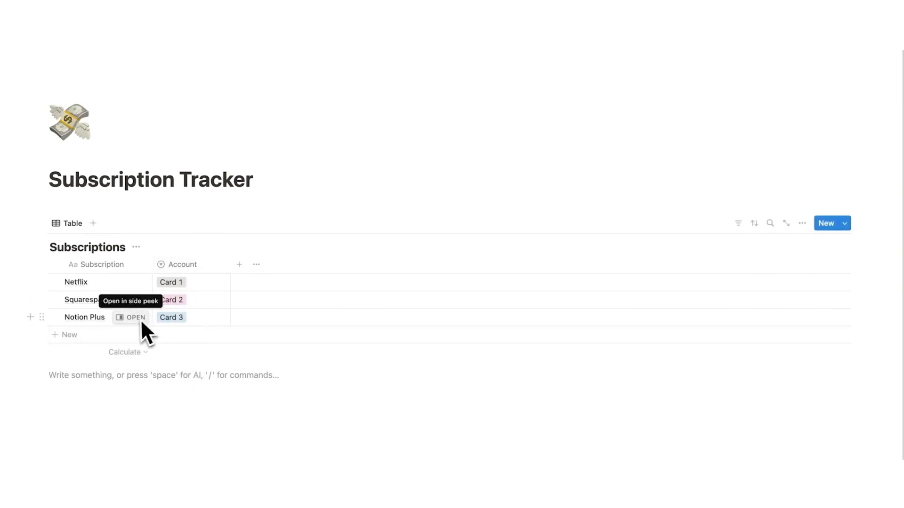
- Add a Status select column: Netflix MONTHLY, Squarespace YEARLY, Notion Plus Unsubscribed
left_click(245, 265)
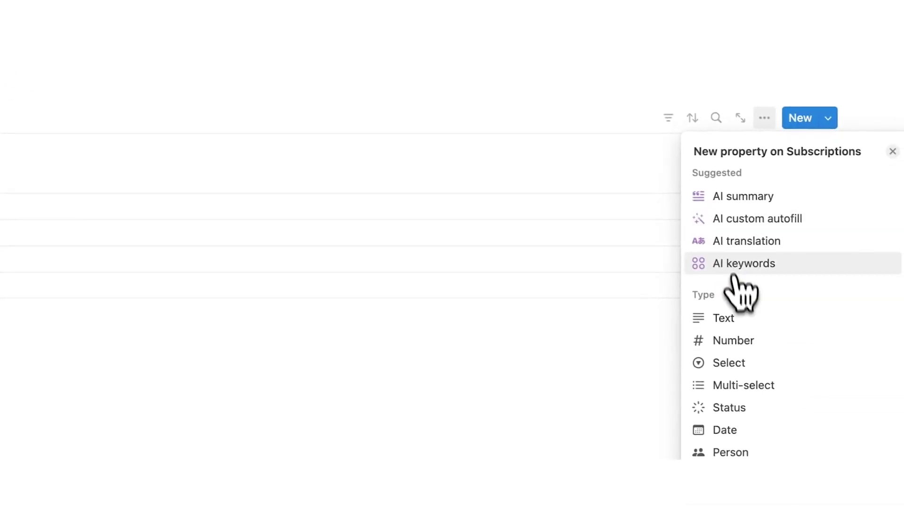
left_click(744, 408)
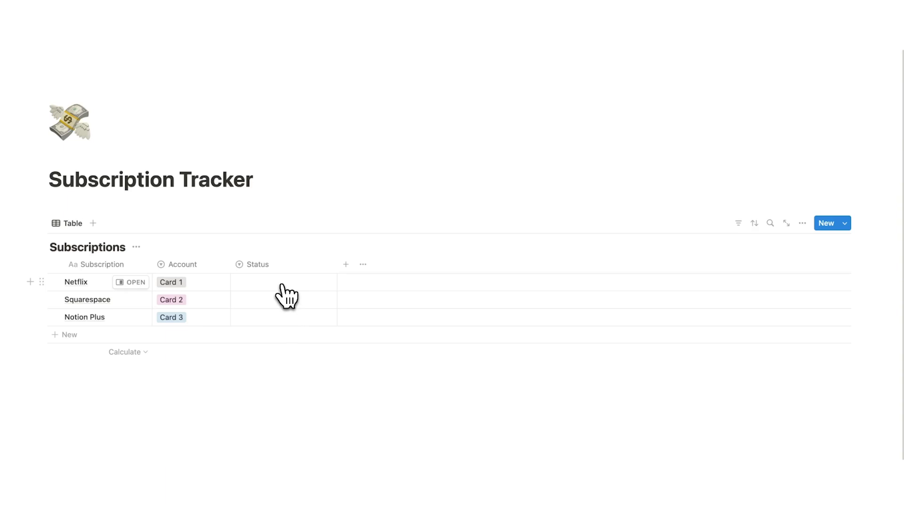
left_click(282, 284)
type("MONTHLY")
key("Return")
key("Down")
type("YEARLY")
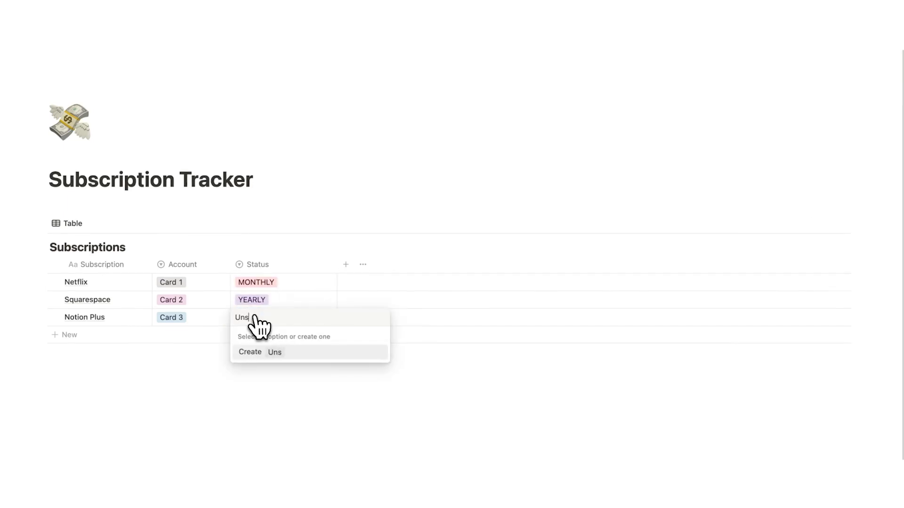
type("ed")
key("Return")
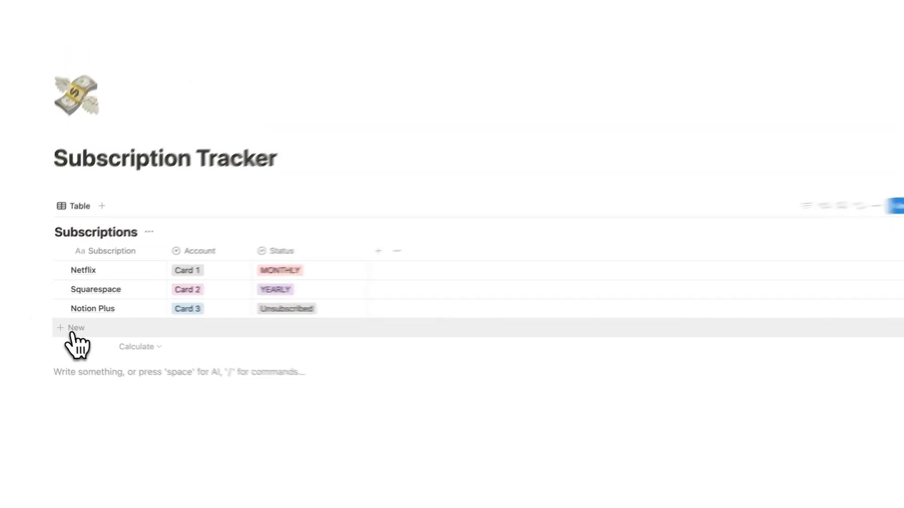
- Add a fourth row and give it the new status Delete
left_click(66, 336)
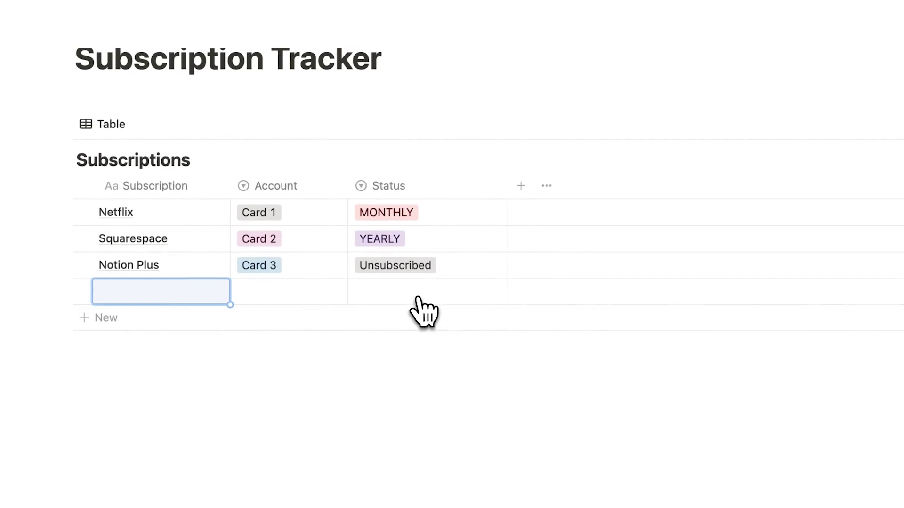
left_click(417, 298)
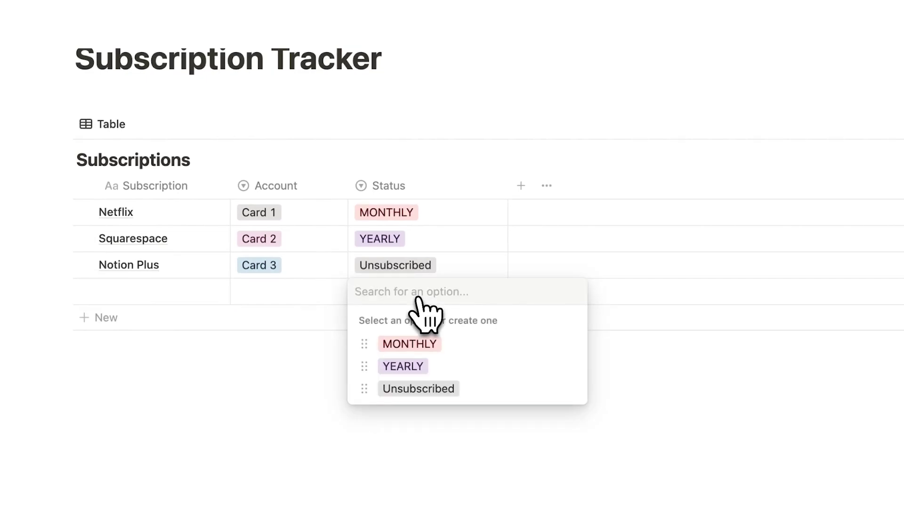
type("Delete")
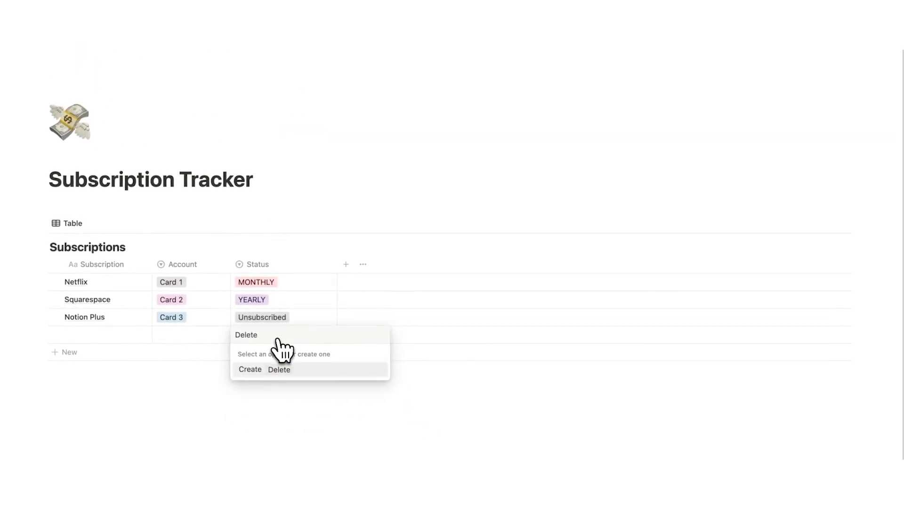
key("Return")
left_click(191, 408)
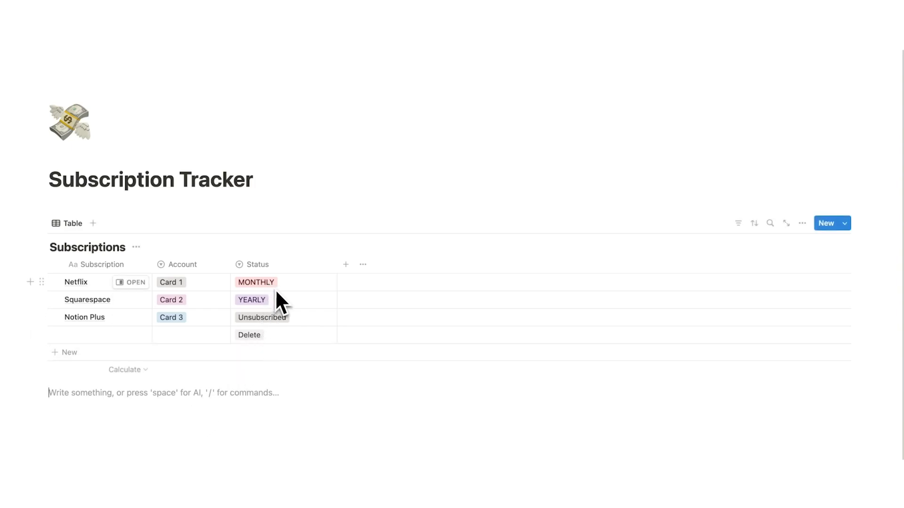
- Colour the Delete status option red and Unsubscribed pink
left_click(275, 337)
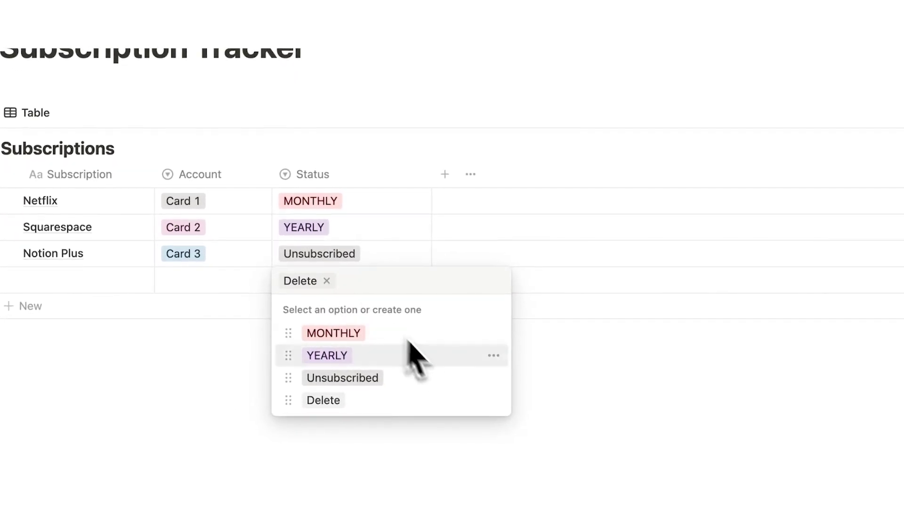
mouse_move(475, 401)
key("Escape")
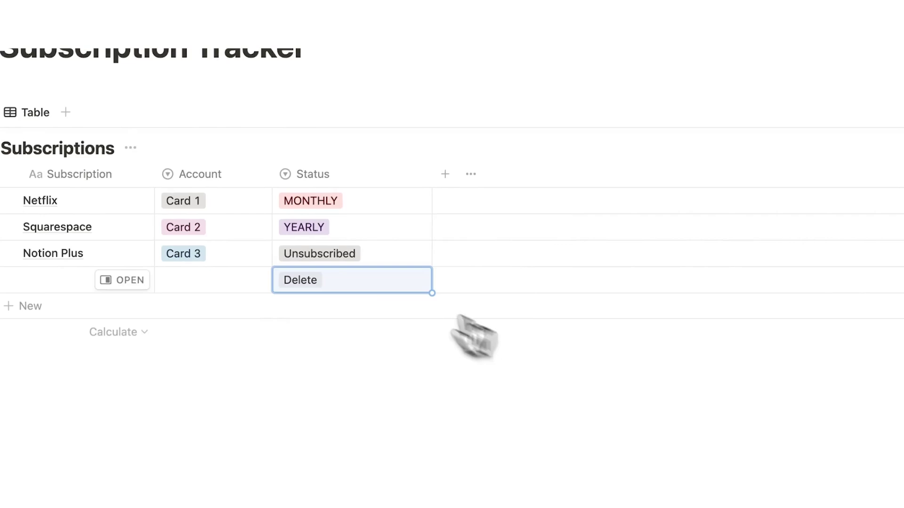
left_click(357, 277)
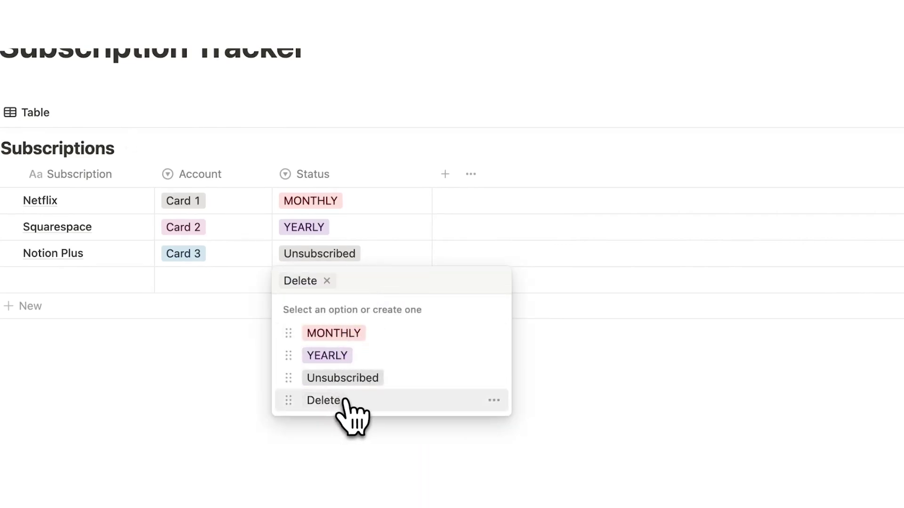
left_click(494, 401)
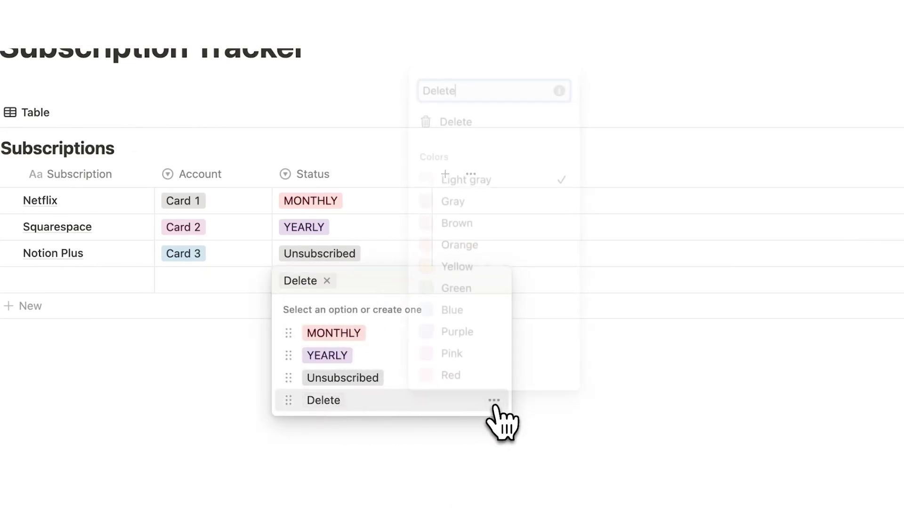
left_click(474, 377)
key("Escape")
left_click(493, 379)
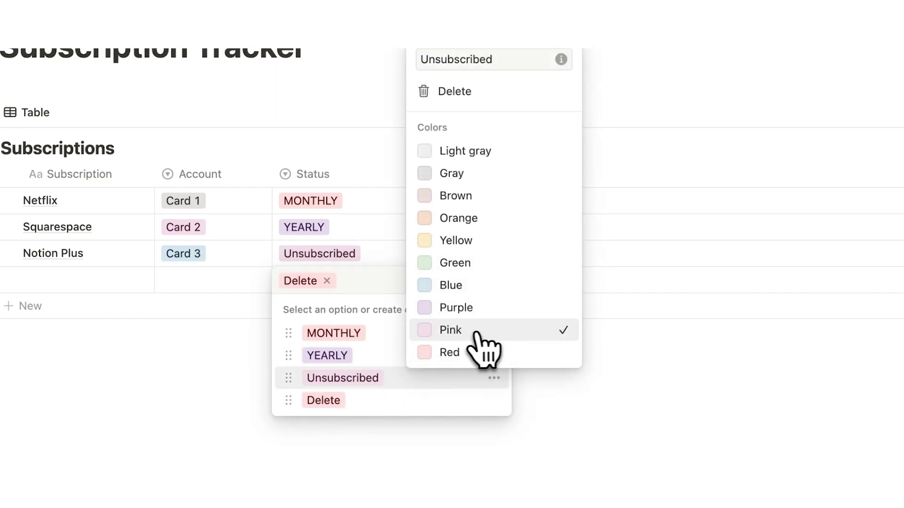
left_click(359, 372)
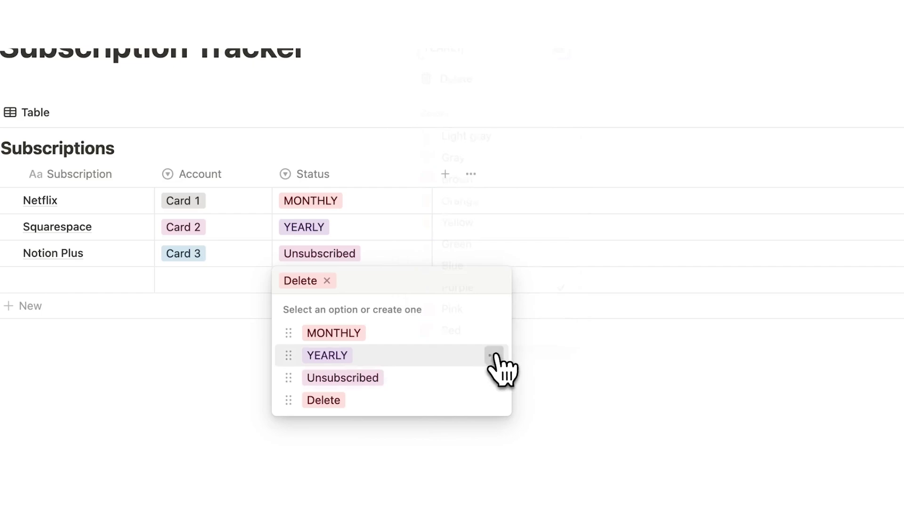
- Colour the YEARLY status option blue and MONTHLY green
left_click(470, 264)
left_click(389, 347)
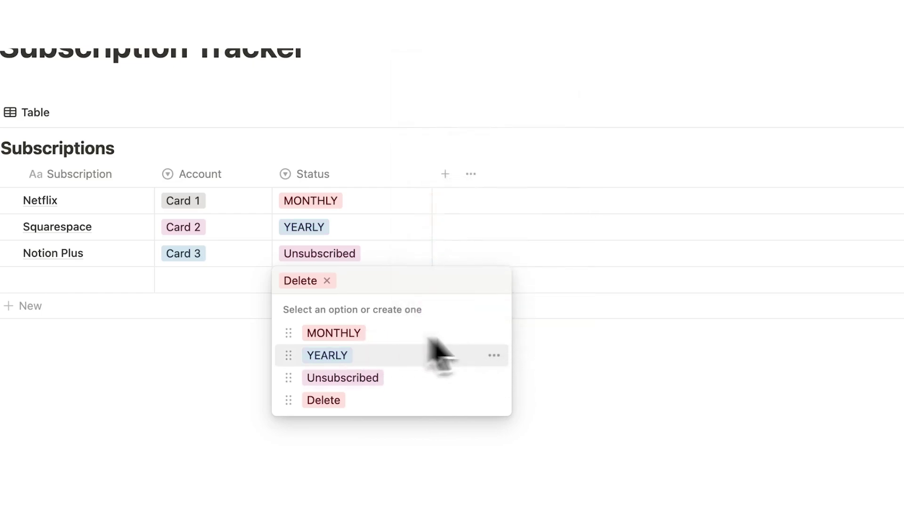
left_click(494, 332)
left_click(485, 218)
key("Escape")
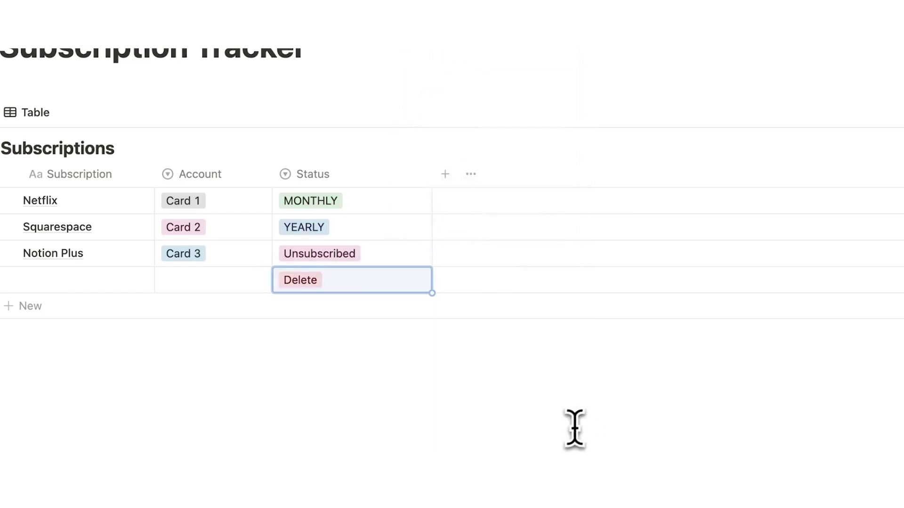
left_click(565, 433)
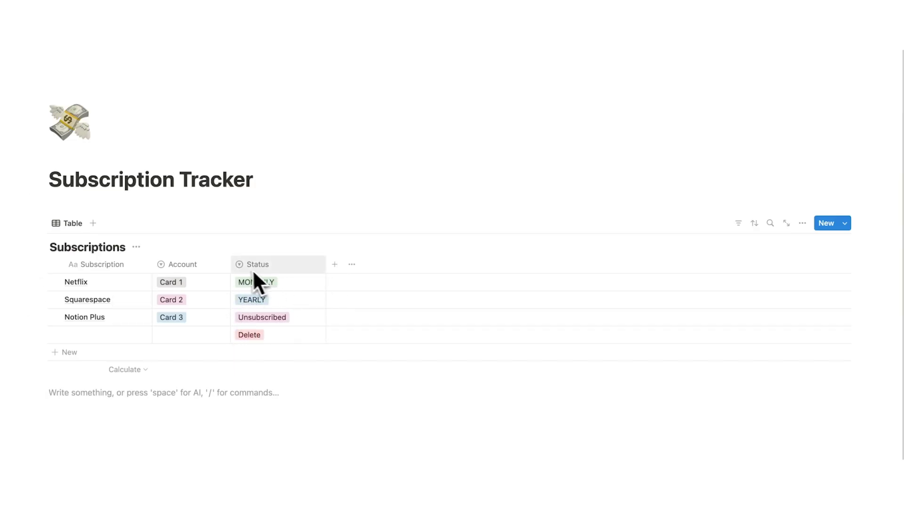
- Add a Date property column to the table
left_click(334, 264)
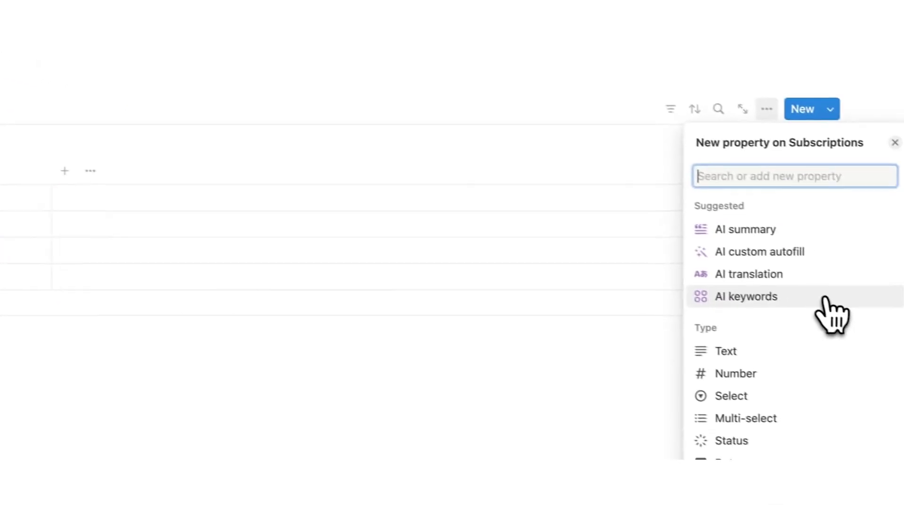
scroll(831, 313, "down", 3)
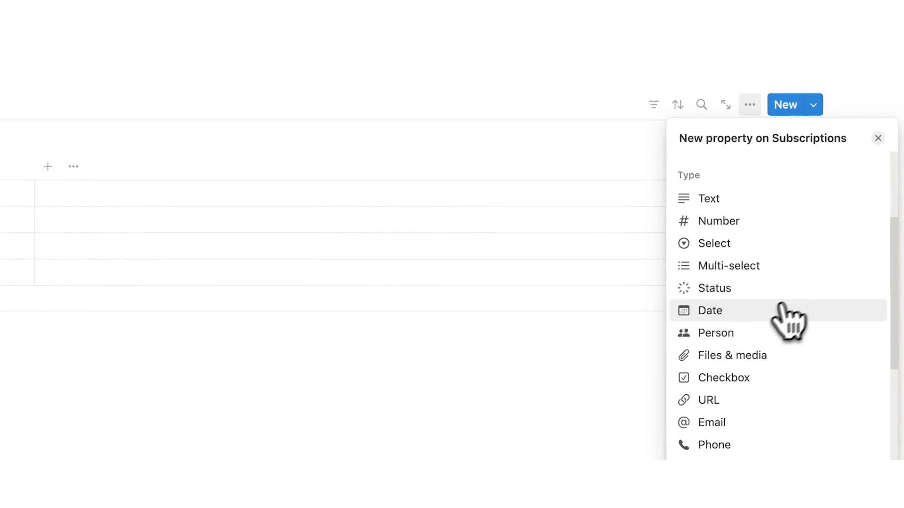
left_click(765, 316)
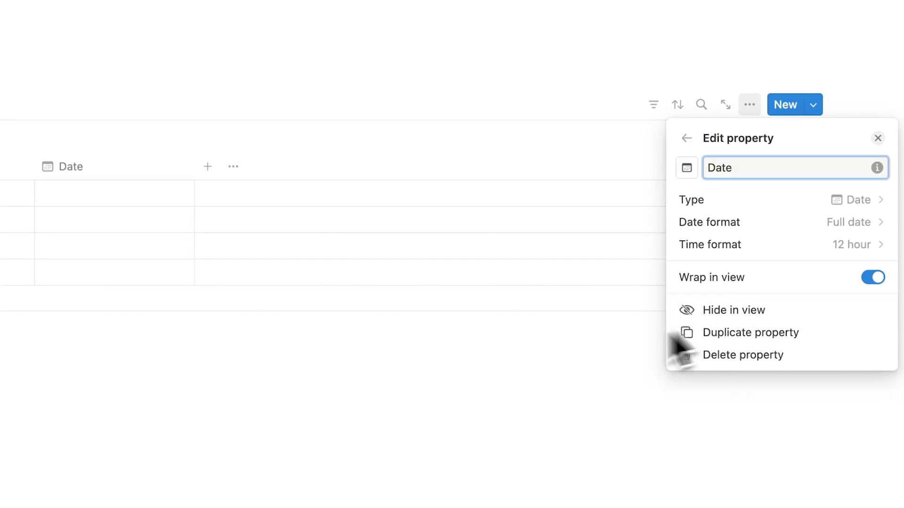
left_click(655, 357)
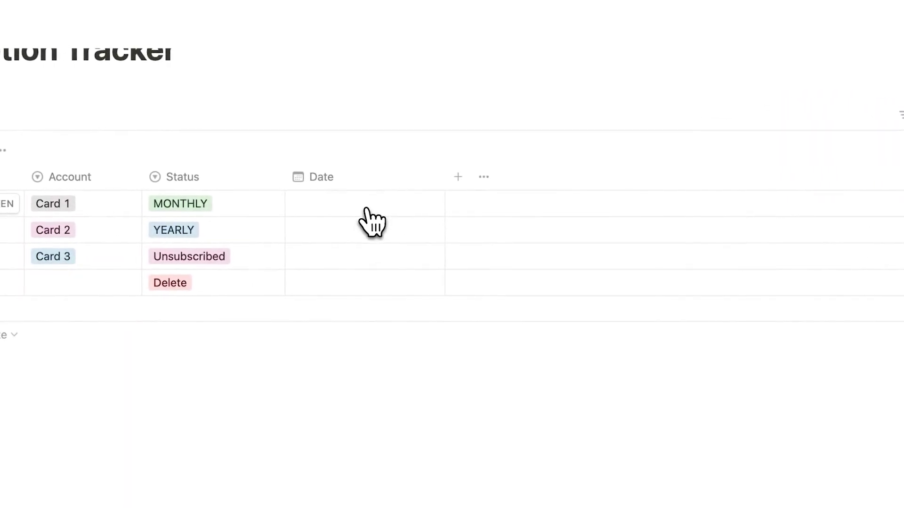
- Try setting Netflix's date to April 18, 2024, then select Squarespace's Date cell
left_click(369, 209)
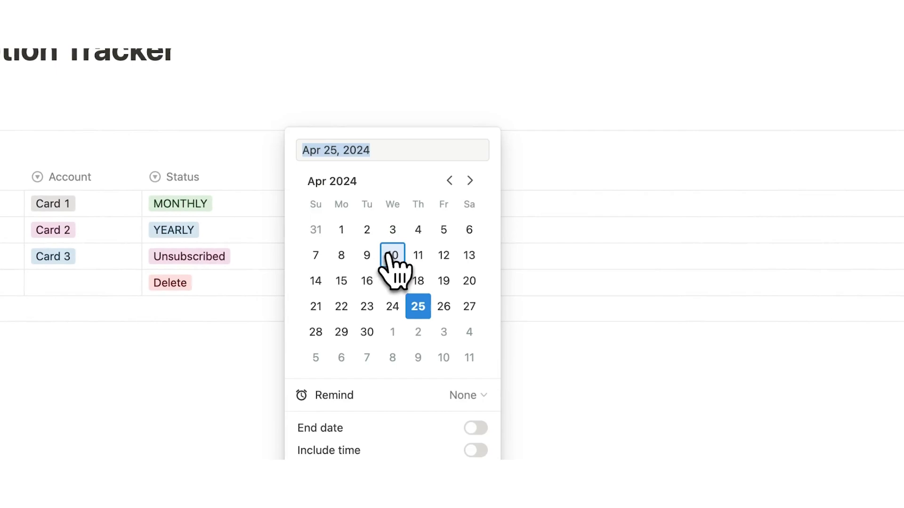
left_click(418, 281)
key("Escape")
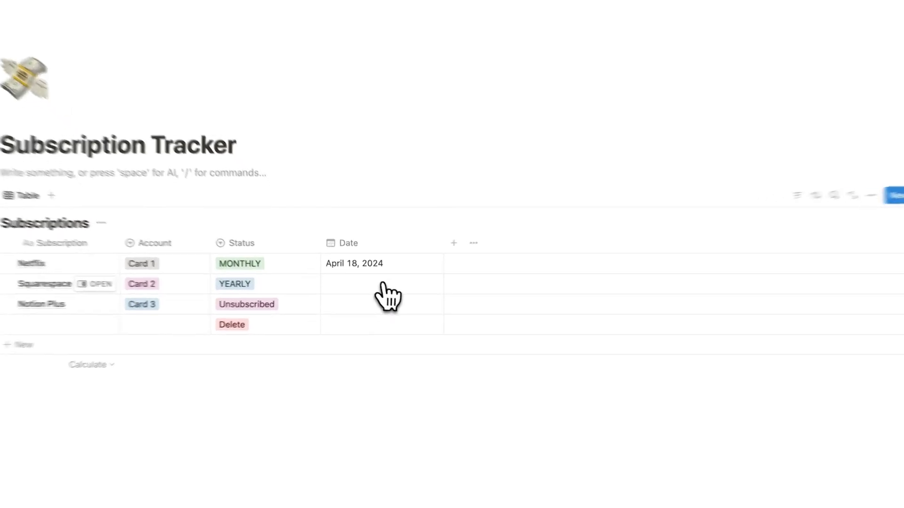
left_click(379, 299)
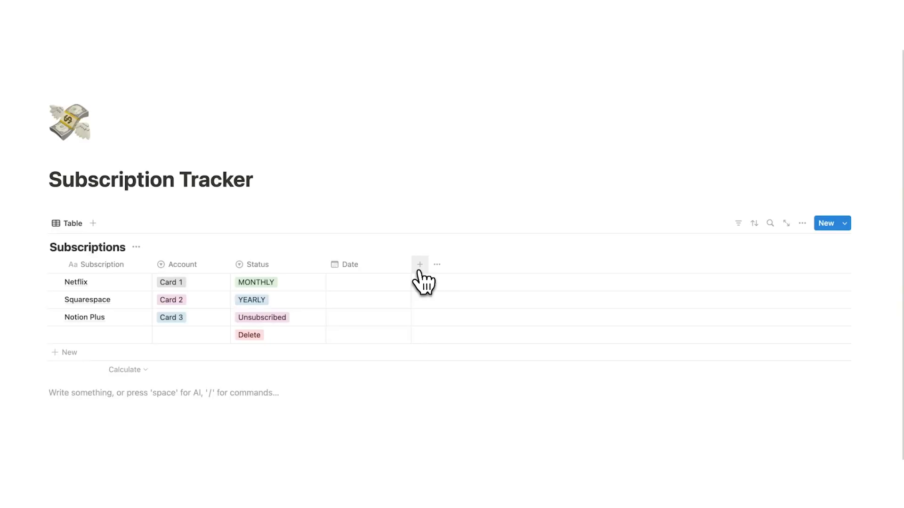
- Add a Month number column to the table
left_click(420, 264)
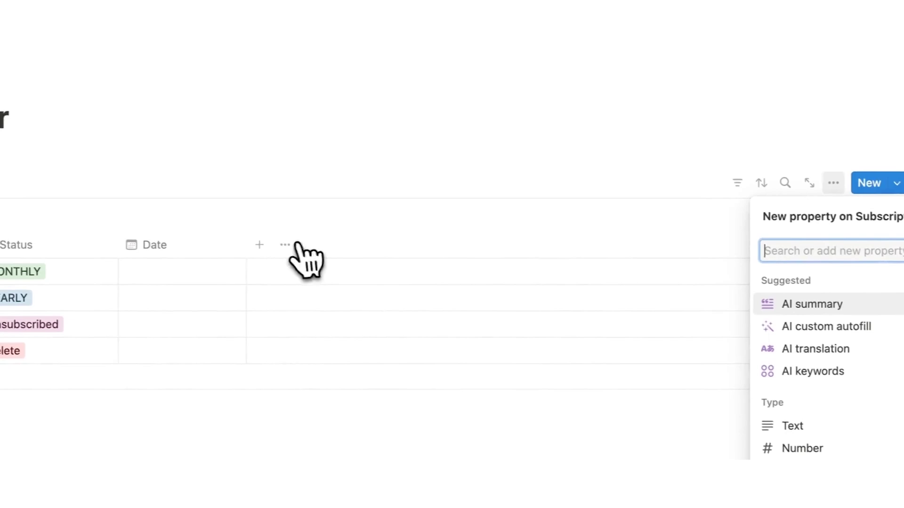
scroll(868, 345, "down", 2)
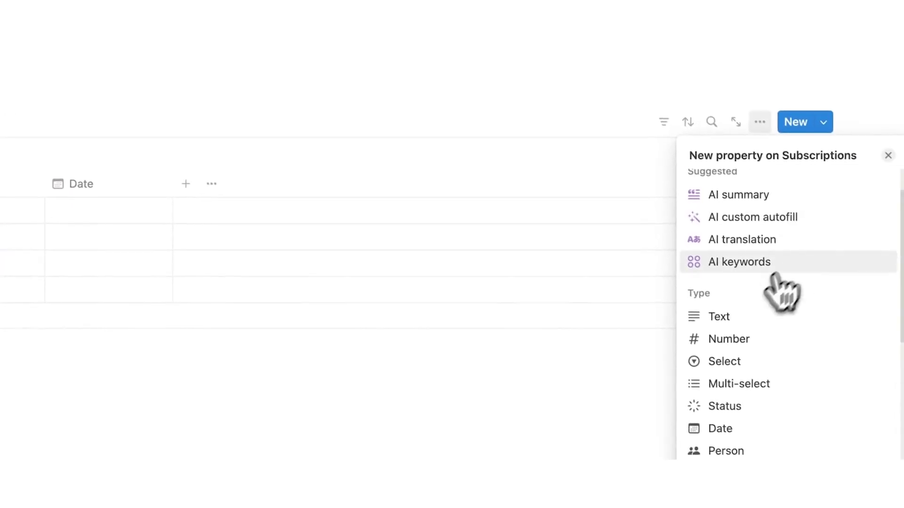
left_click(767, 340)
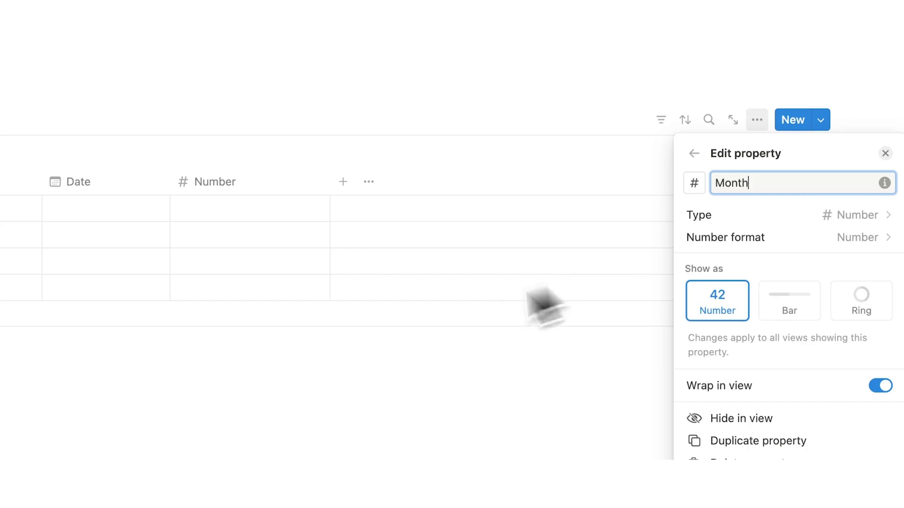
left_click(543, 303)
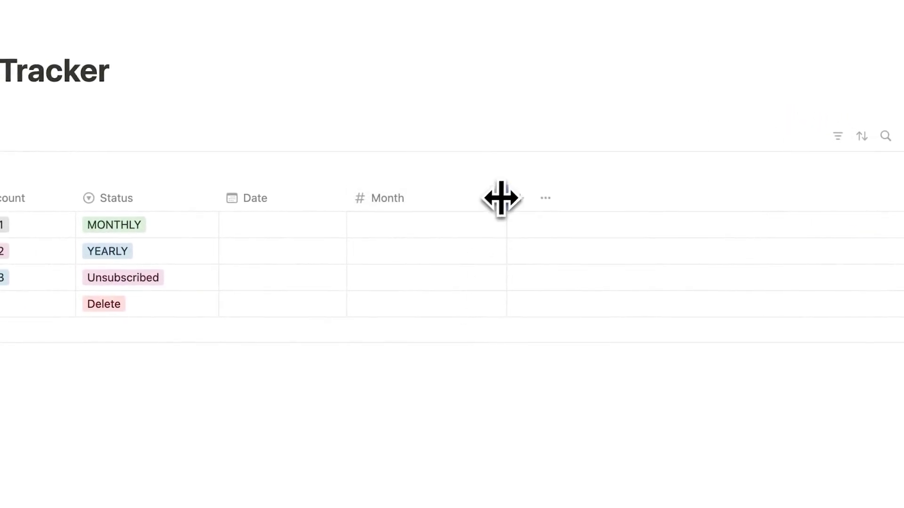
- Enter monthly costs 13, 24 and 12, and sum the Month column to 49
left_click(440, 228)
key("Return")
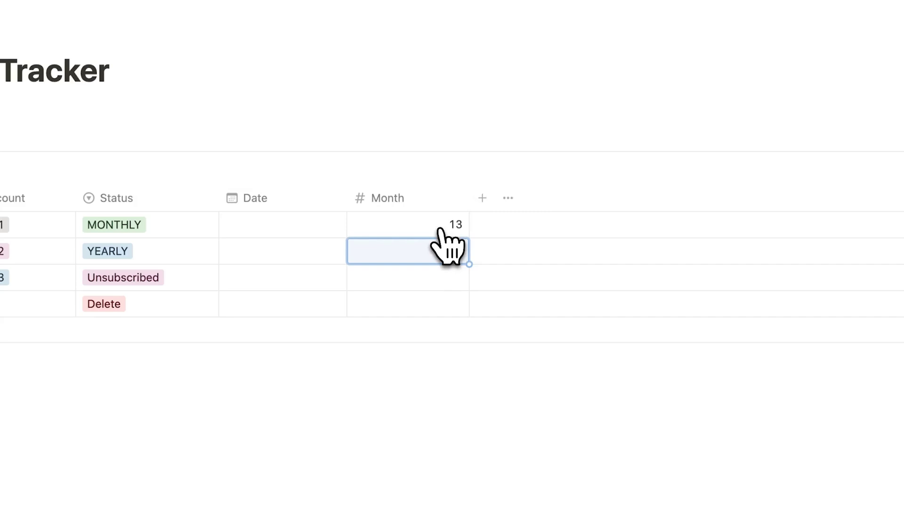
type("24")
key("Return")
type("1")
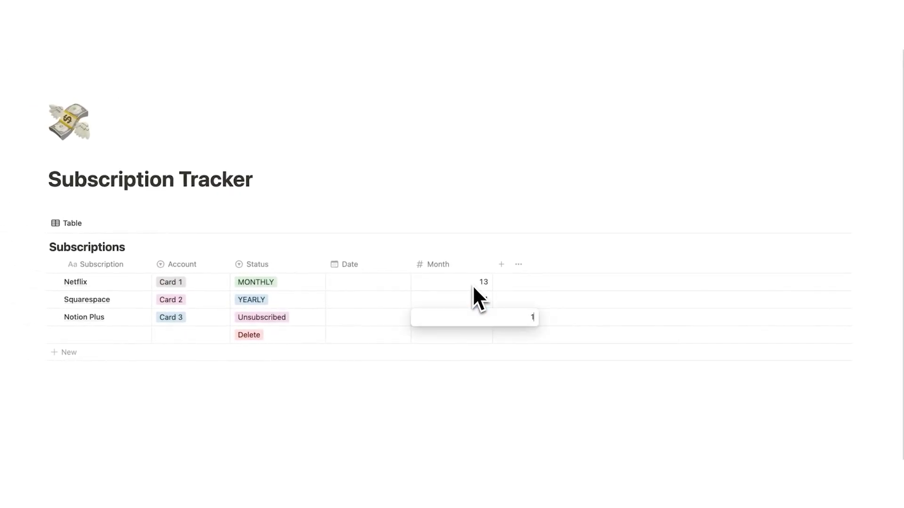
type("2")
key("Return")
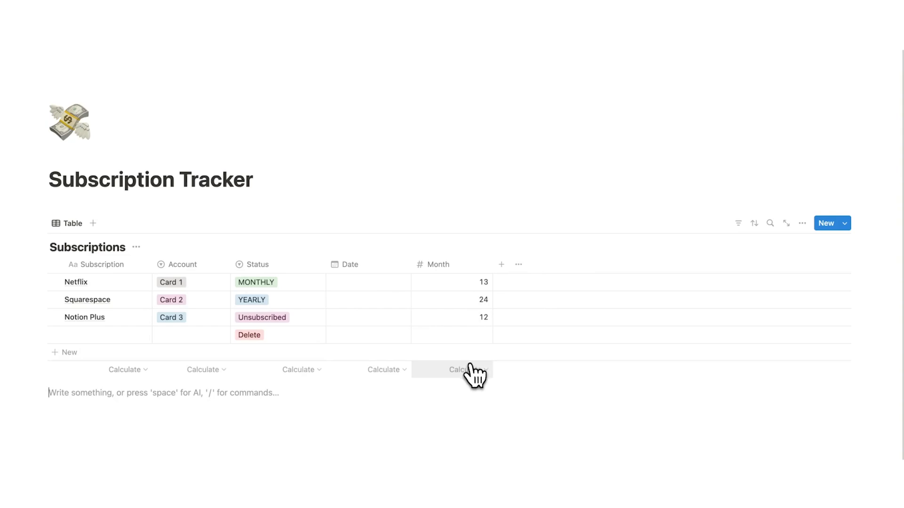
left_click(447, 370)
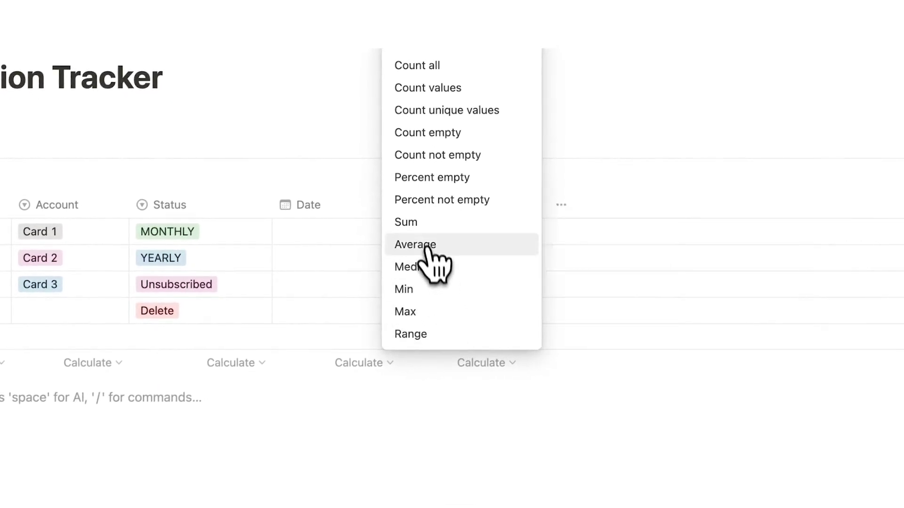
left_click(426, 226)
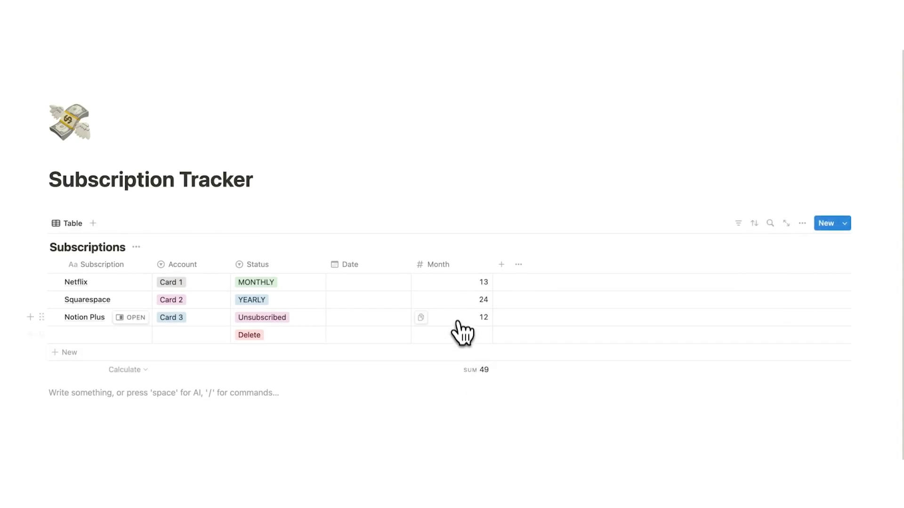
- Set the Month property's number format to US Dollar, giving $13.00, $24.00, $12.00, total $49.00
left_click(459, 267)
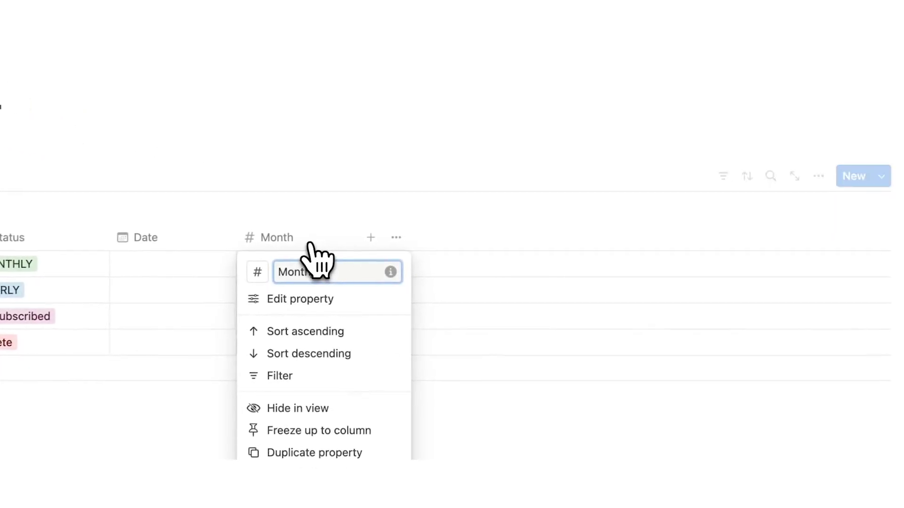
left_click(307, 301)
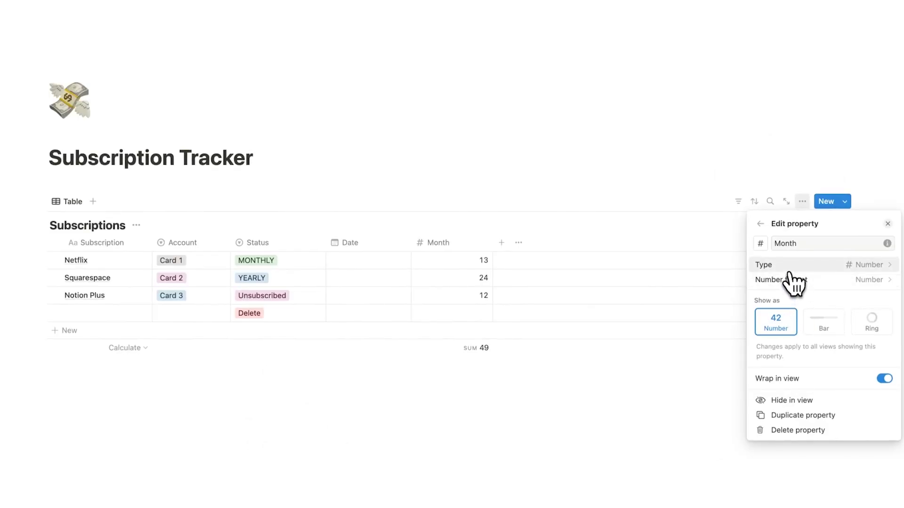
left_click(825, 280)
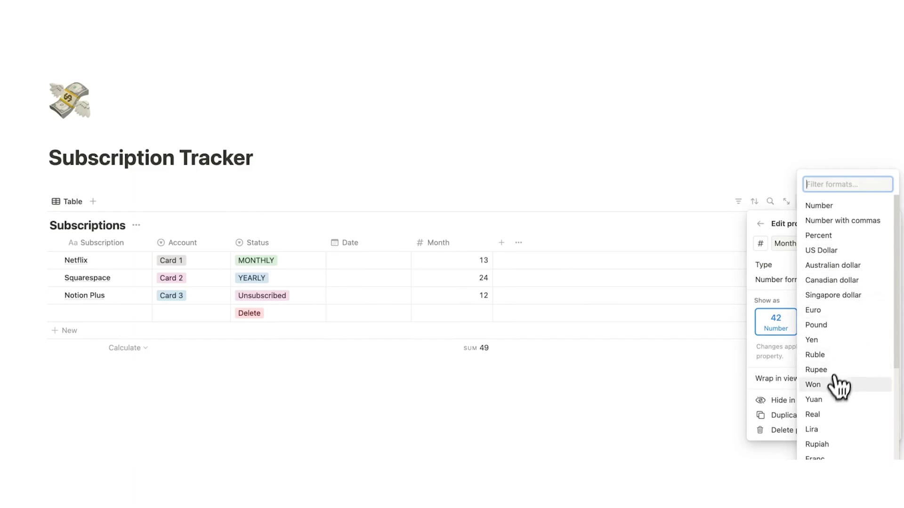
left_click(825, 250)
left_click(540, 408)
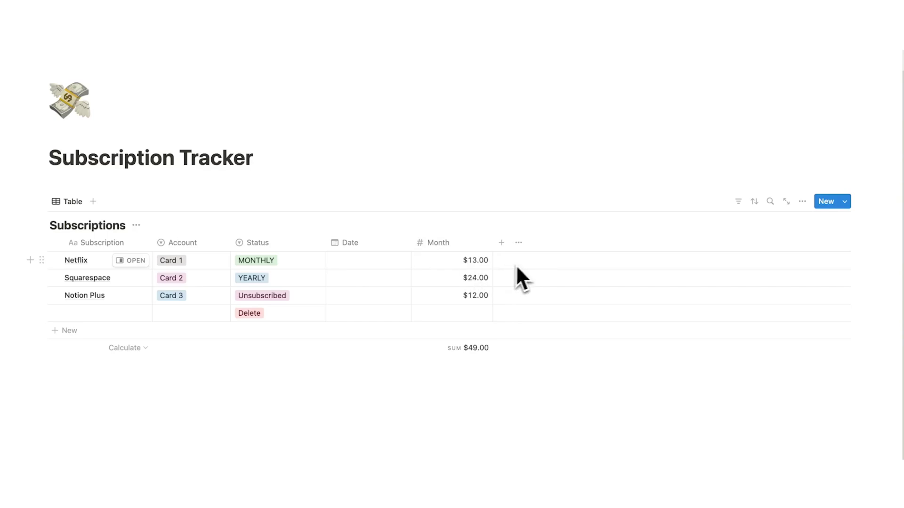
- Add a formula column computing Month * 12 and narrow it
left_click(501, 244)
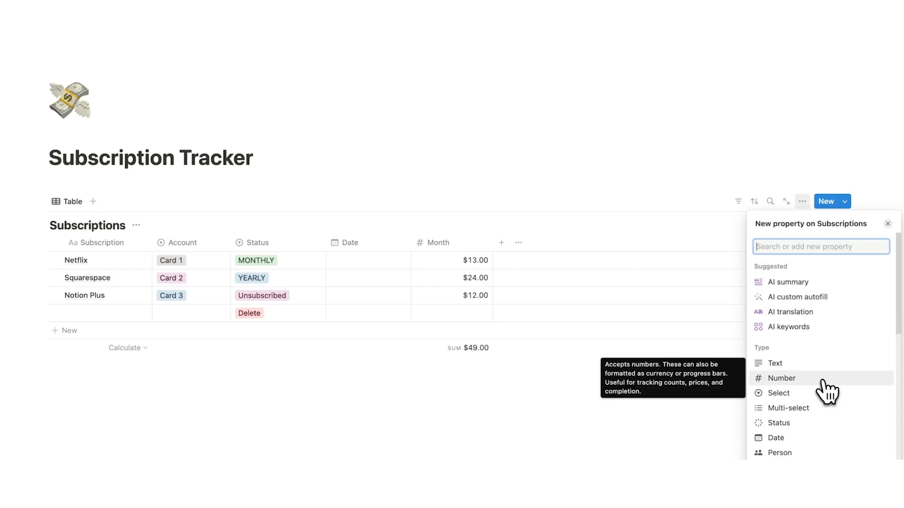
scroll(827, 392, "down", 5)
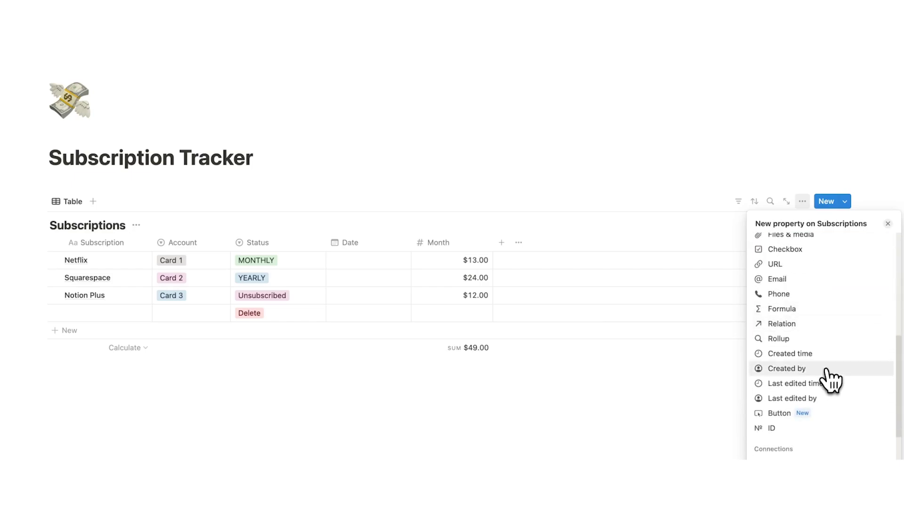
left_click(813, 311)
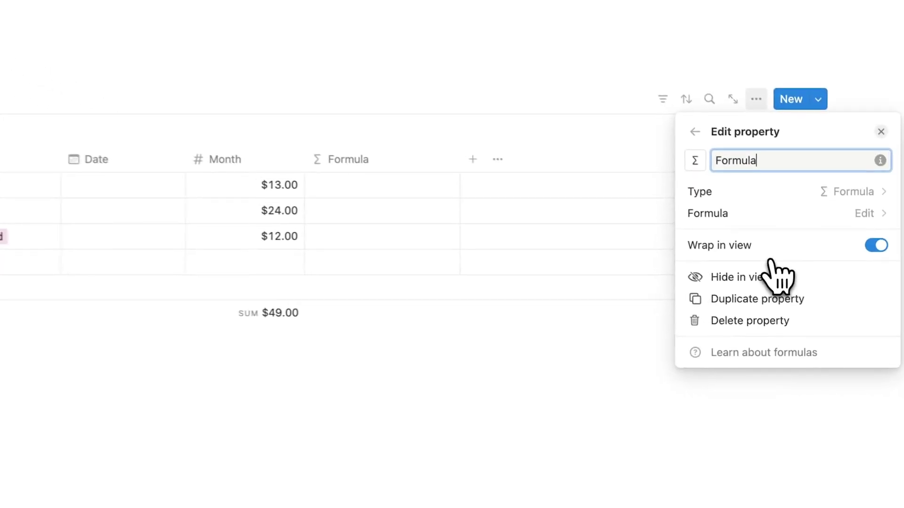
left_click(414, 428)
left_click(372, 197)
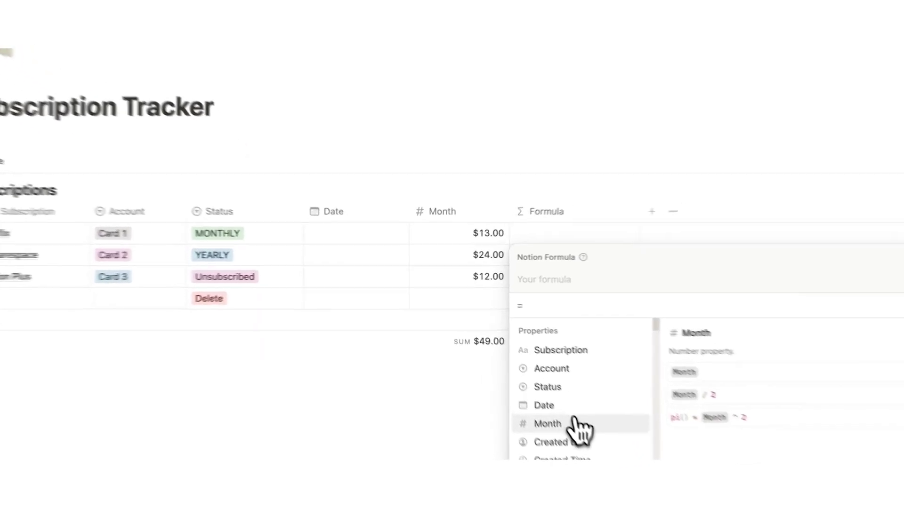
left_click(574, 422)
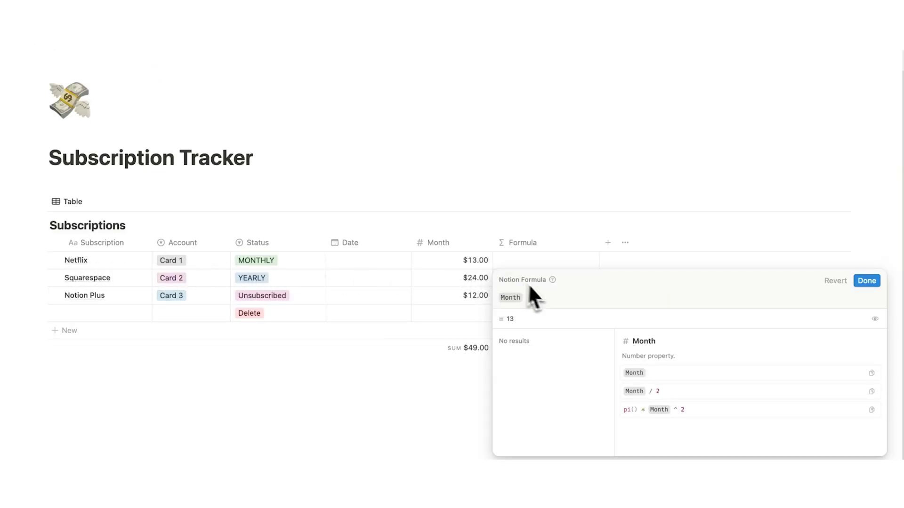
left_click(546, 294)
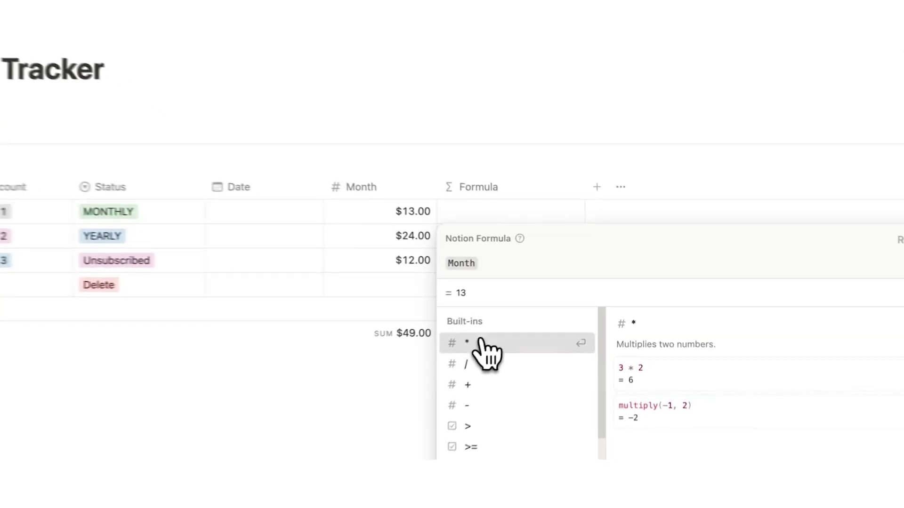
left_click(516, 354)
type("12")
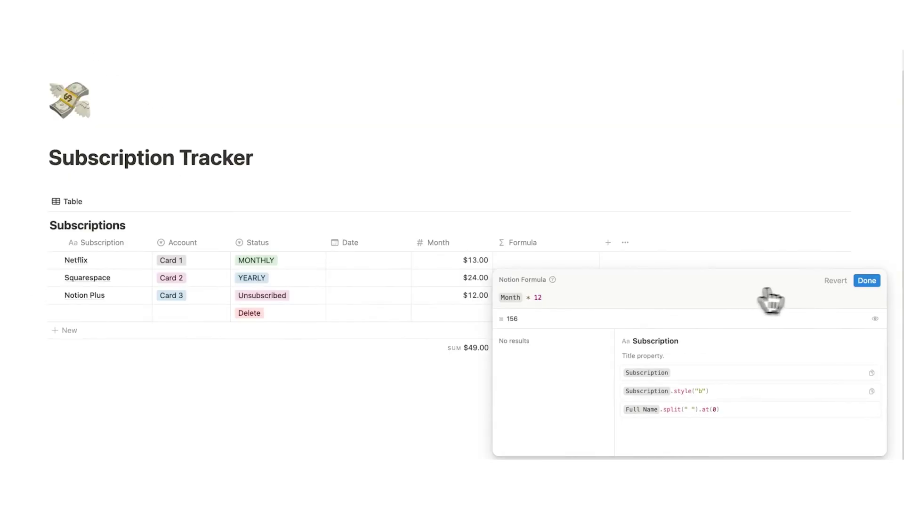
left_click(866, 281)
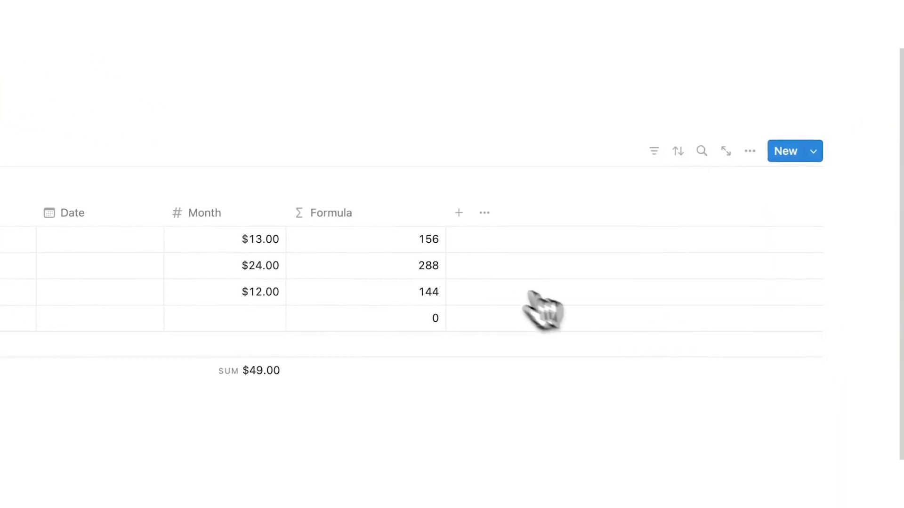
left_click_drag(446, 214, 400, 217)
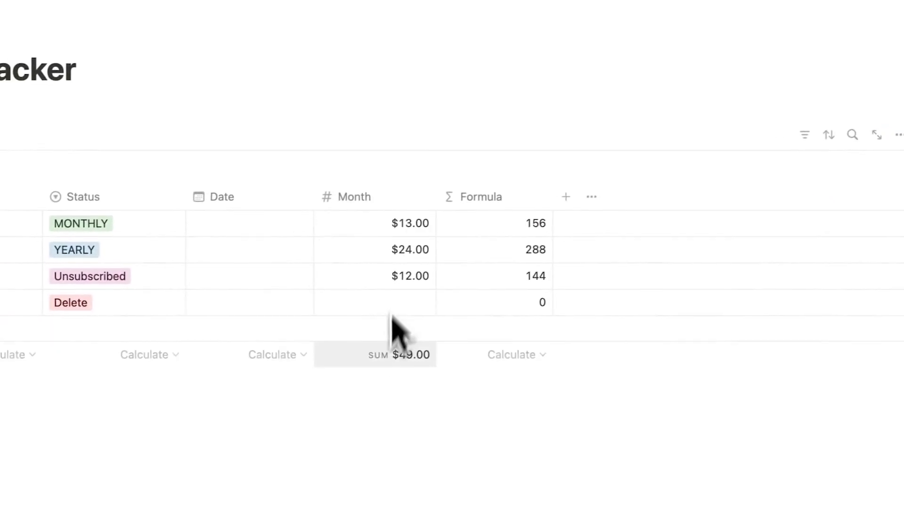
- Rename the formula column Year and sum it to 588
left_click(528, 198)
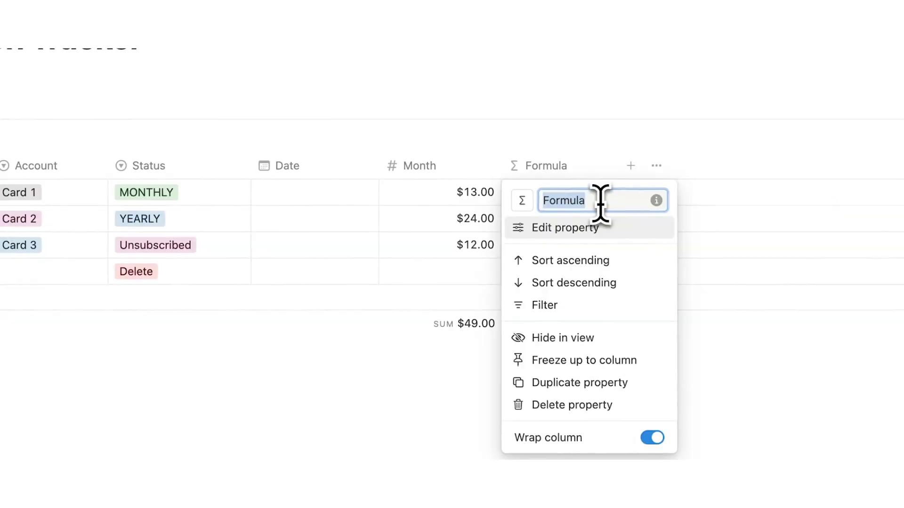
type("Year")
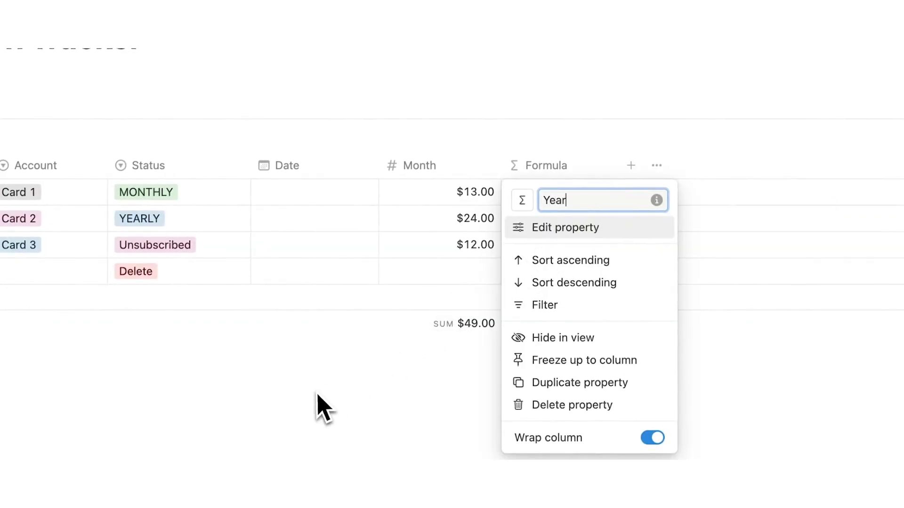
left_click(346, 410)
left_click(572, 330)
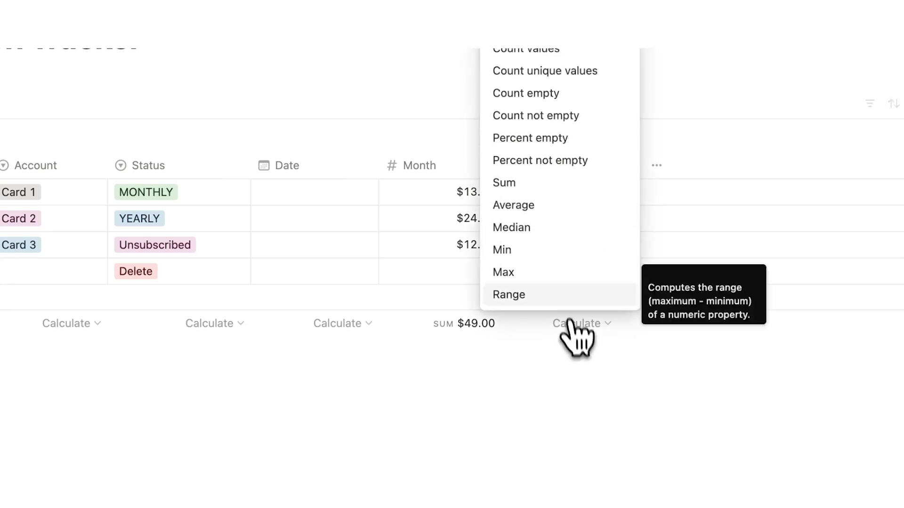
left_click(558, 185)
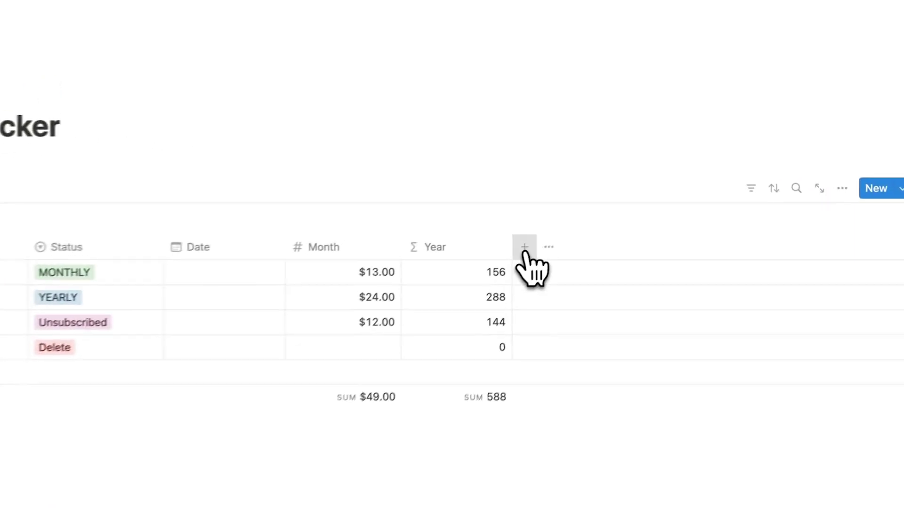
- Add a Type select column, tagging Netflix as Entertainment and Notion Plus as Business
left_click(579, 244)
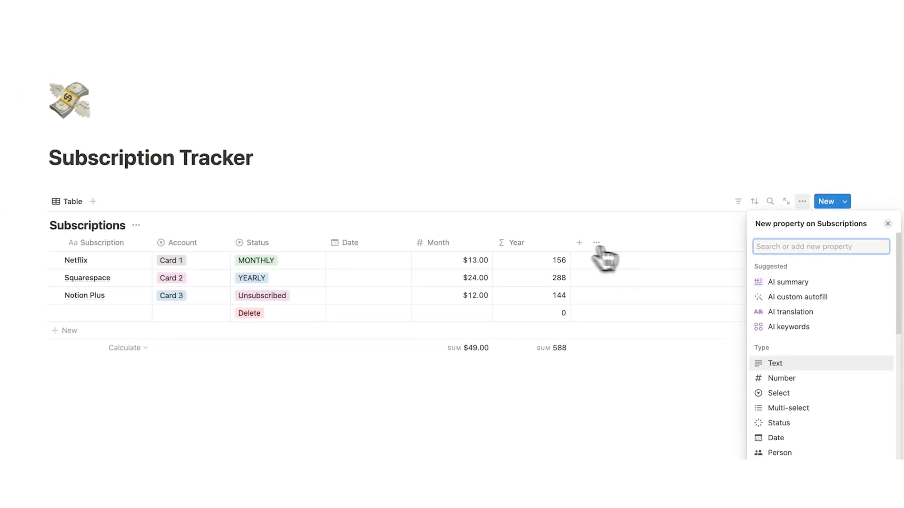
left_click(795, 395)
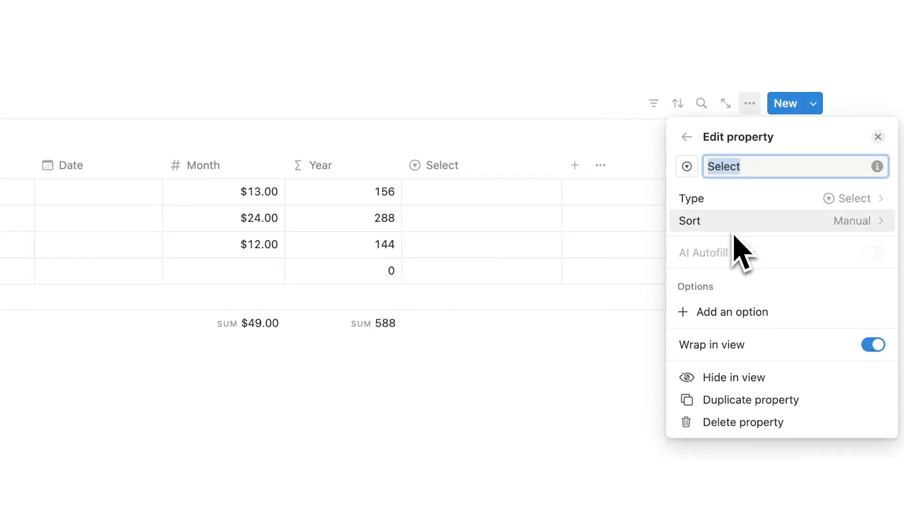
type("Ty")
type("pe")
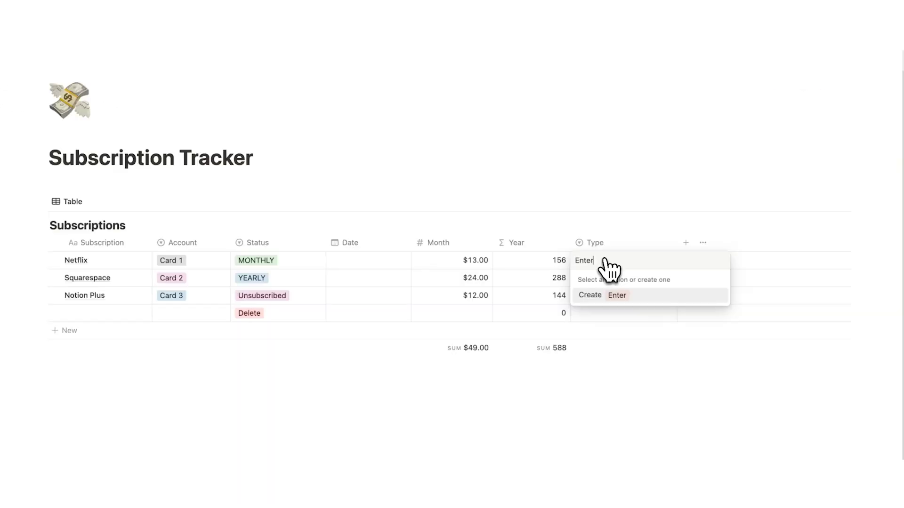
type("ment")
key("Return")
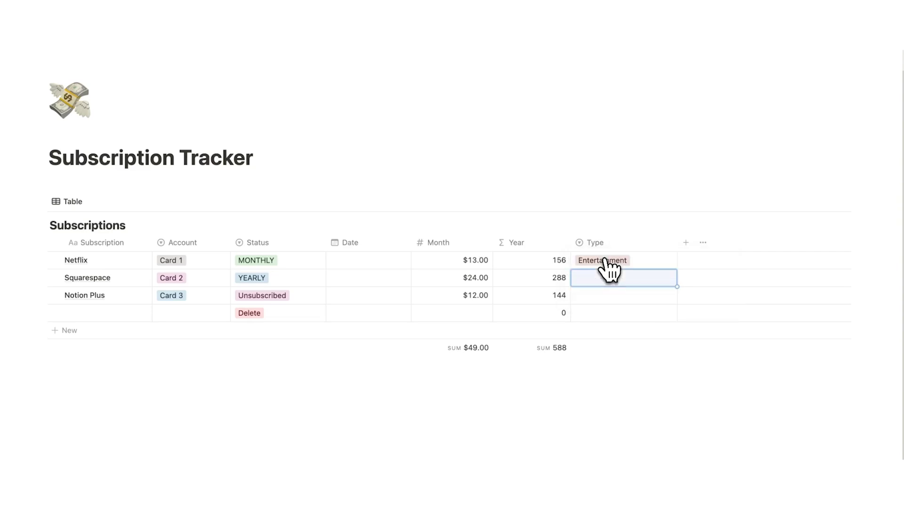
type("Busin")
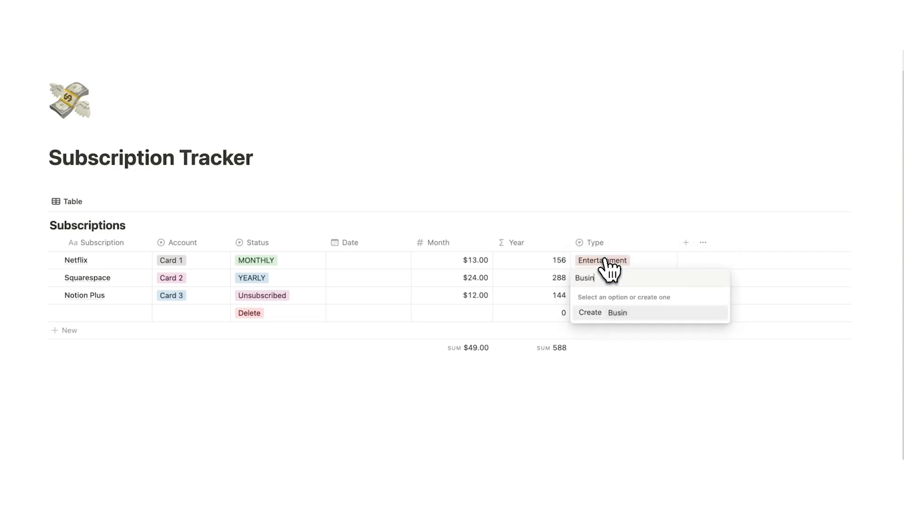
type("ss")
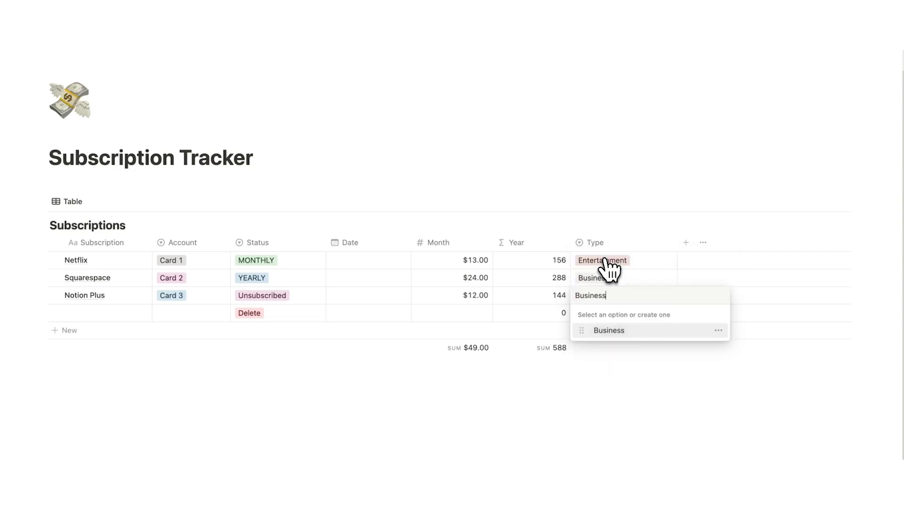
key("Return")
- Name the empty last row Blah School and tag its Type as E-Learning
left_click(75, 314)
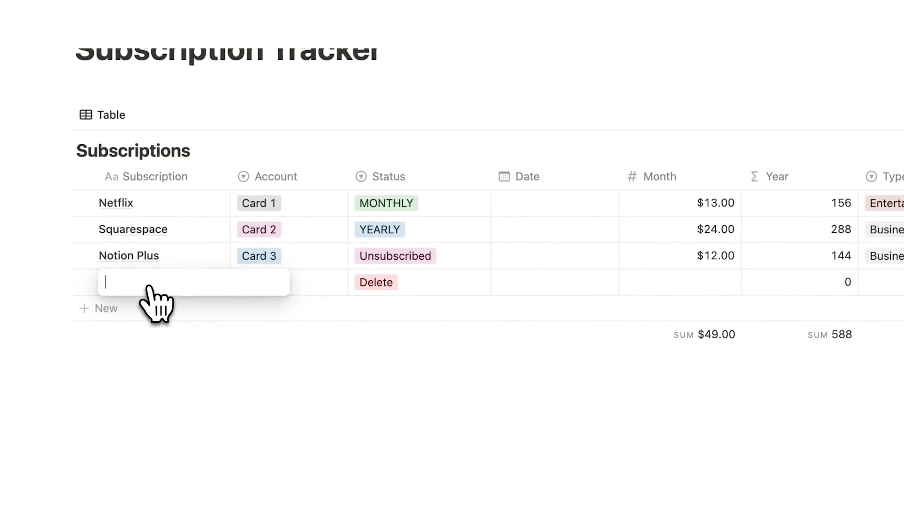
type("Blah School")
key("Return")
left_click(880, 282)
type("E-")
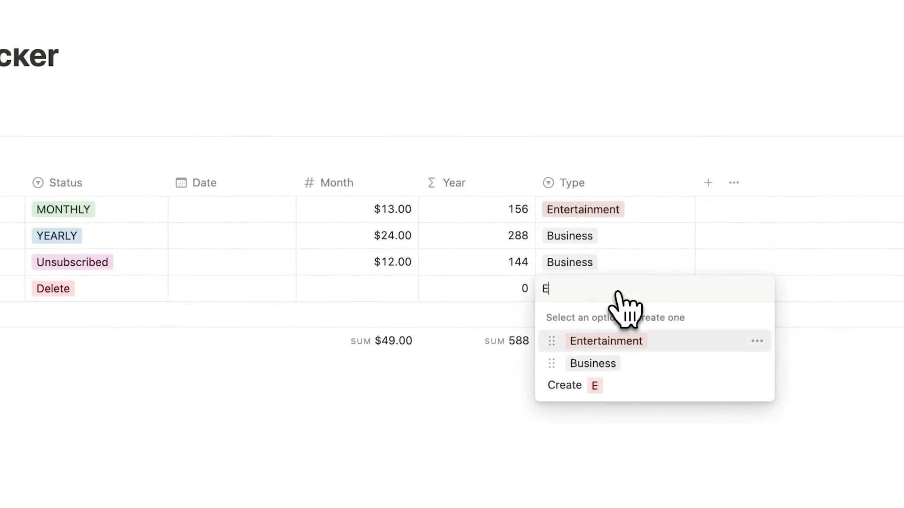
type("Learning")
key("Return")
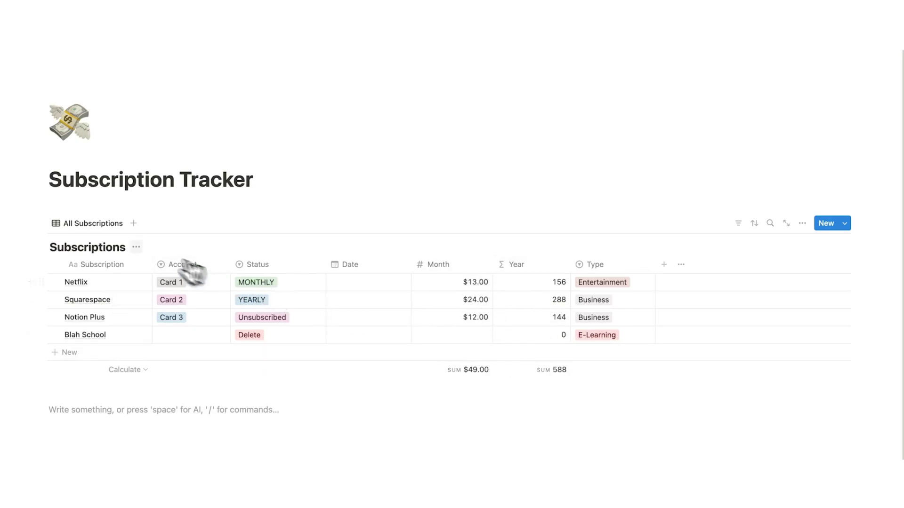
- Duplicate the All Subscriptions view into a second view named Active and switch to it
left_click(116, 223)
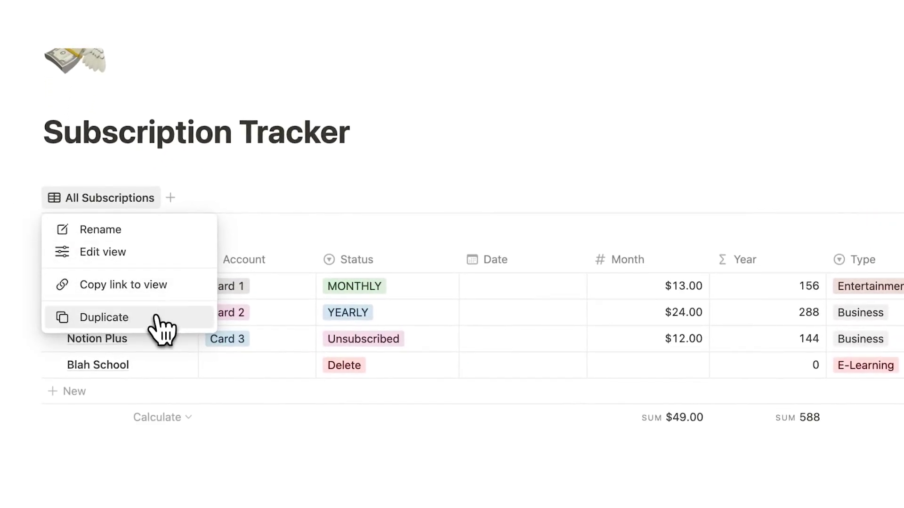
left_click(158, 317)
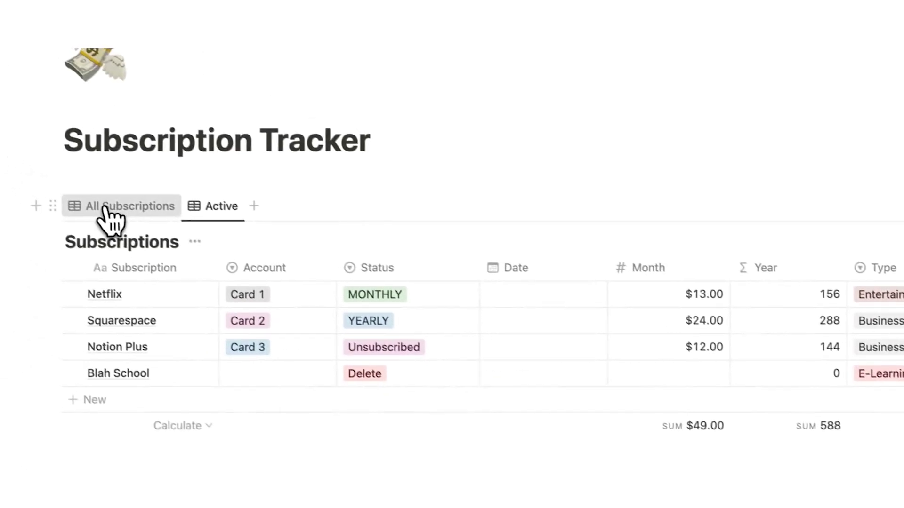
left_click(104, 207)
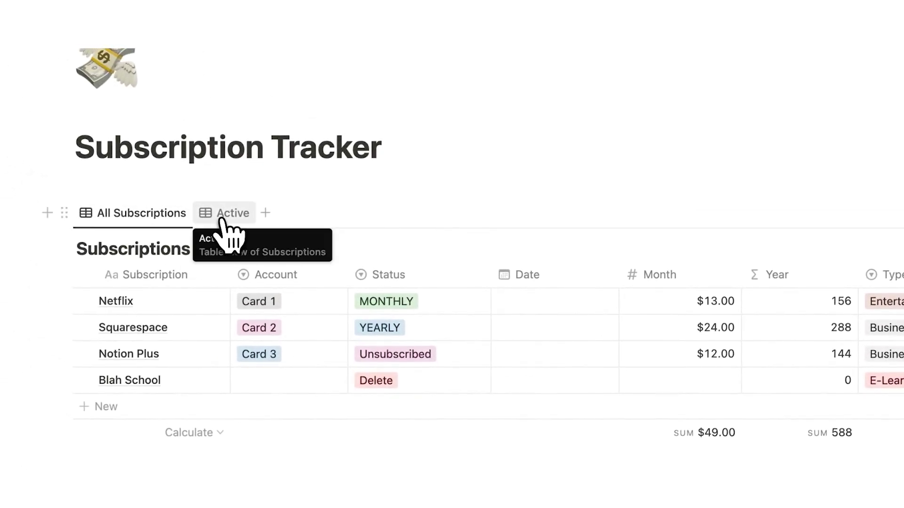
left_click(222, 217)
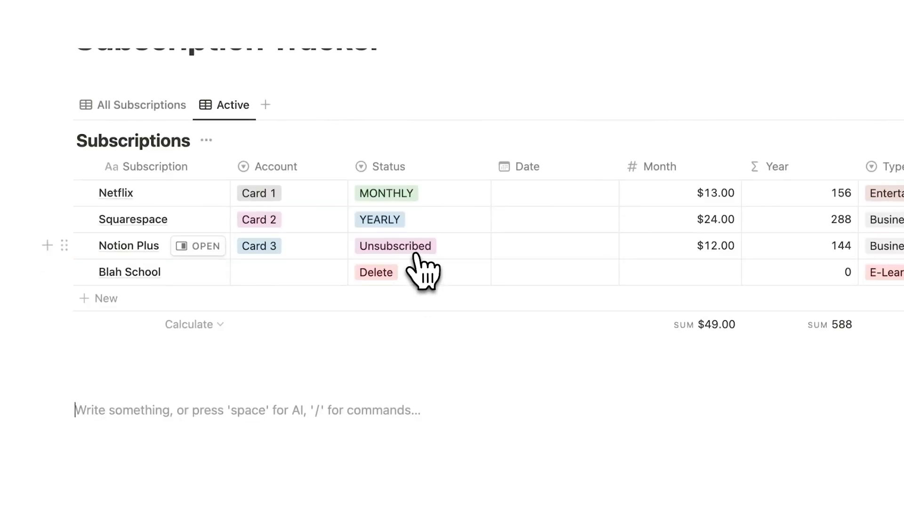
- Set Notion Plus's Status to MONTHLY and Squarespace's Status to Unsubscribed
left_click(416, 255)
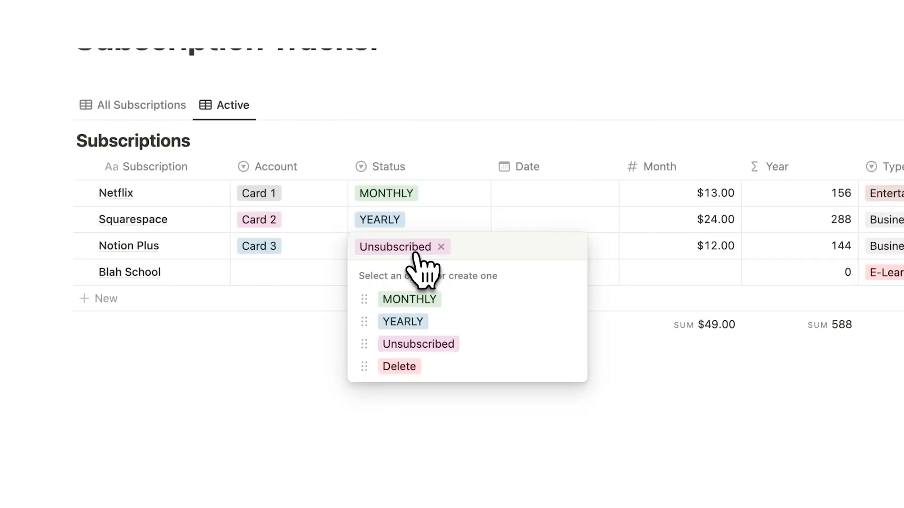
left_click(417, 302)
left_click(408, 222)
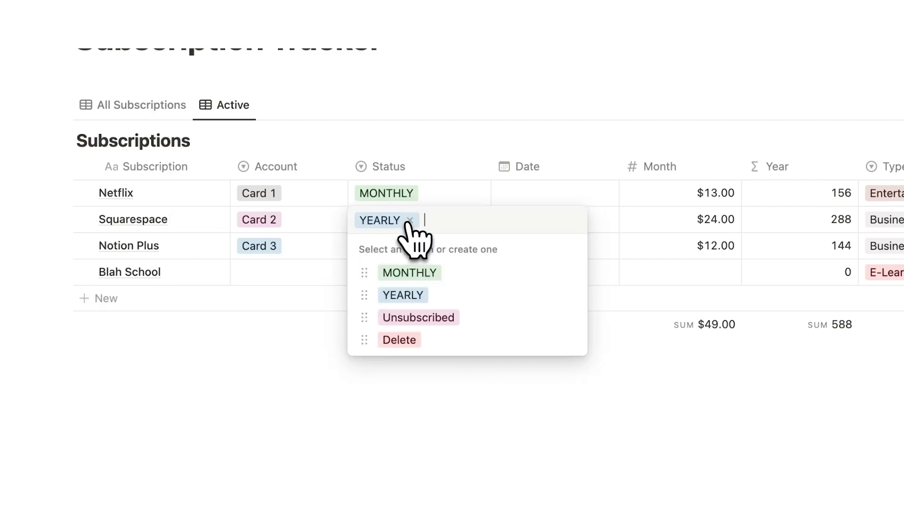
left_click(418, 318)
left_click(182, 410)
left_click(256, 400)
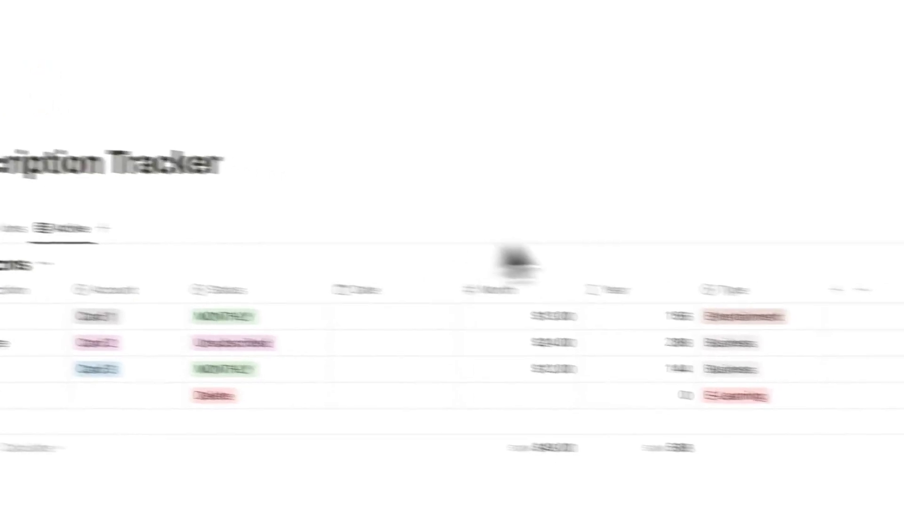
- Filter the Active view to Status is not Unsubscribed, then return to All Subscriptions
left_click(739, 201)
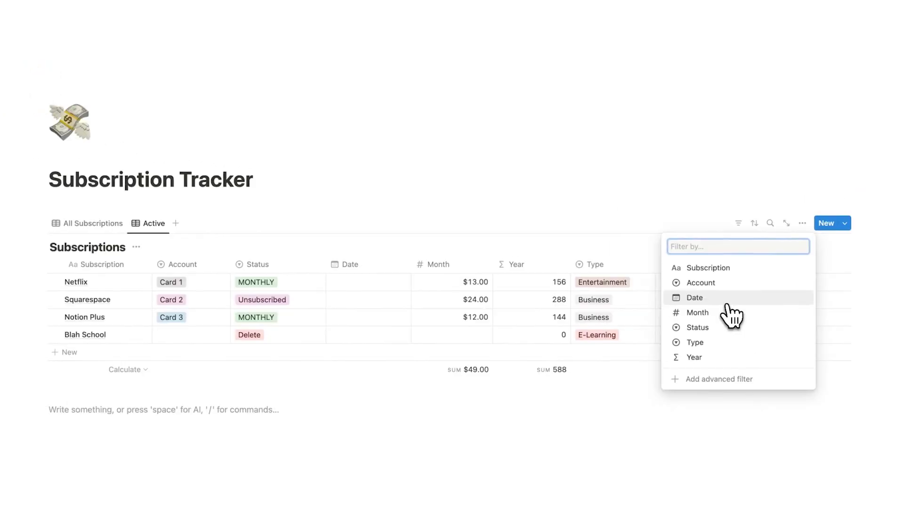
left_click(728, 328)
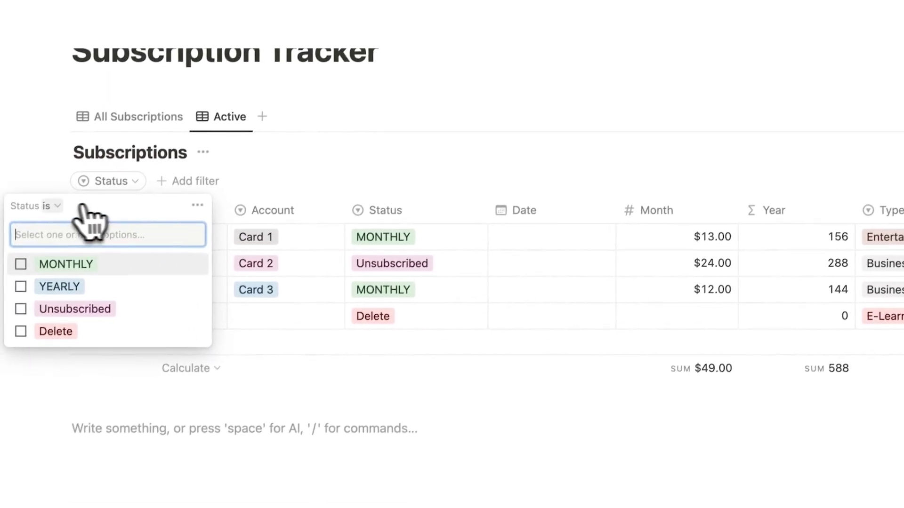
left_click(55, 202)
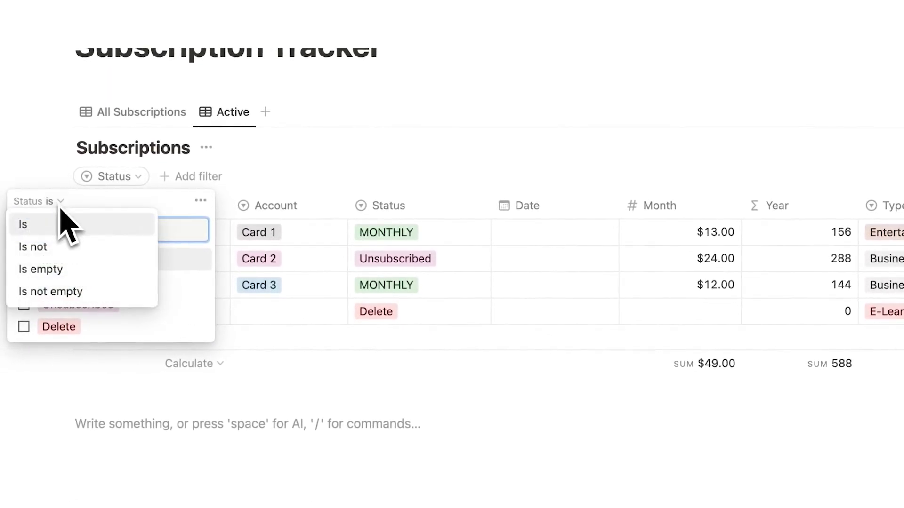
left_click(66, 246)
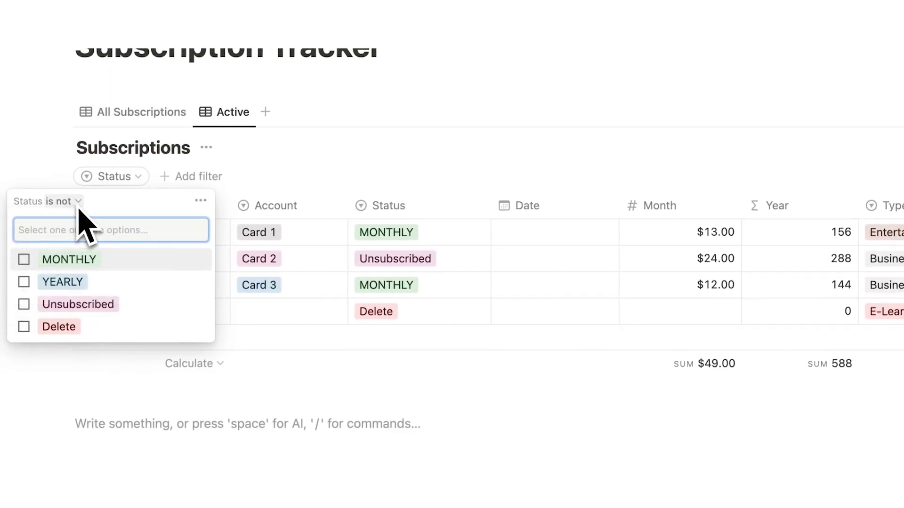
left_click(105, 304)
left_click(489, 399)
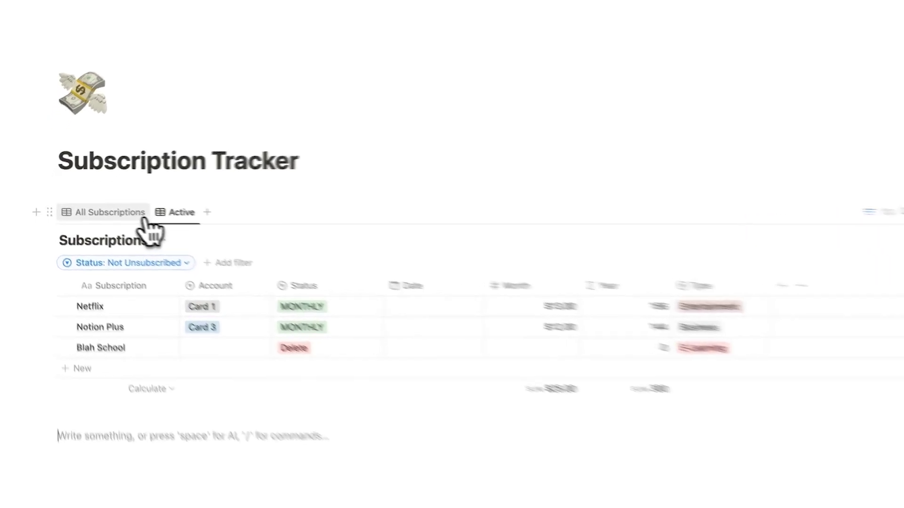
left_click(141, 217)
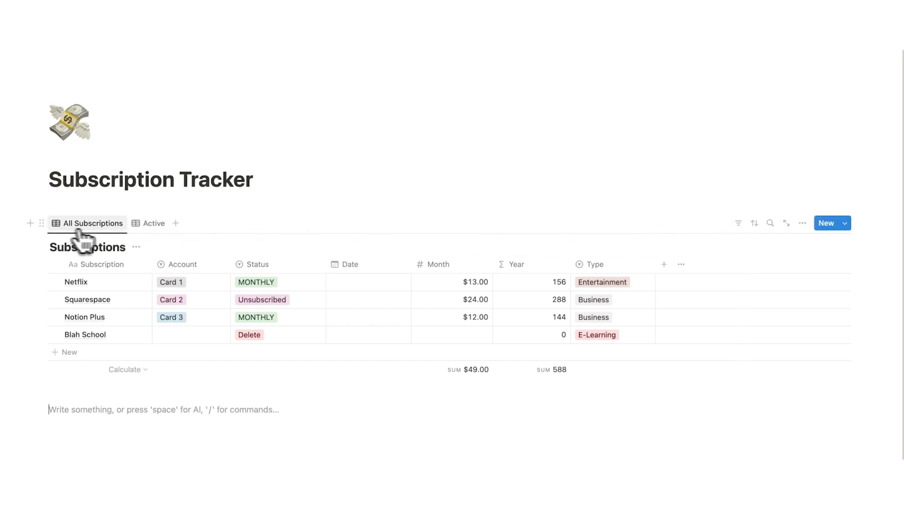
left_click(136, 222)
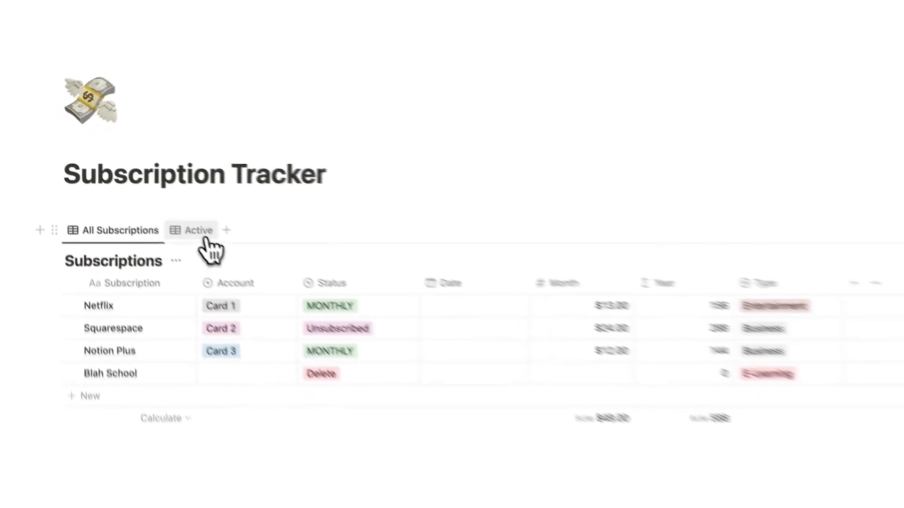
- In the Active view, set Blah School's Month cost to 10
left_click(203, 234)
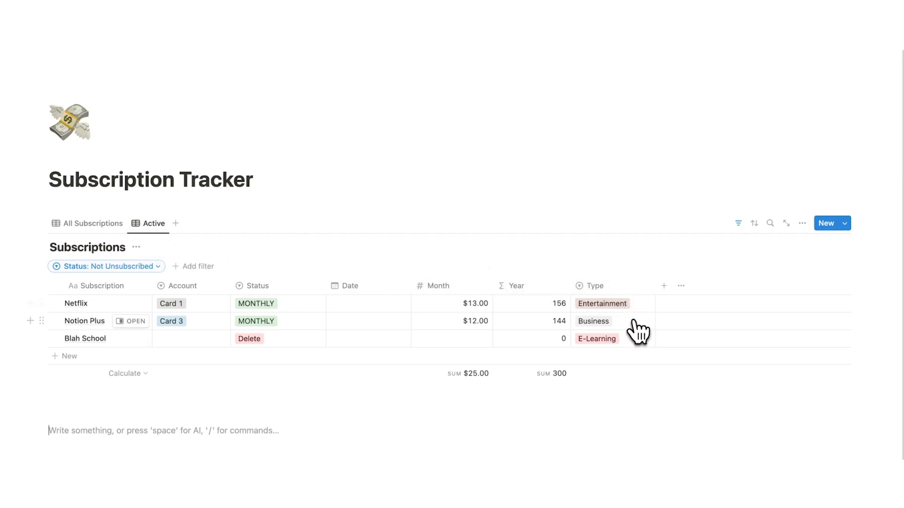
left_click(480, 339)
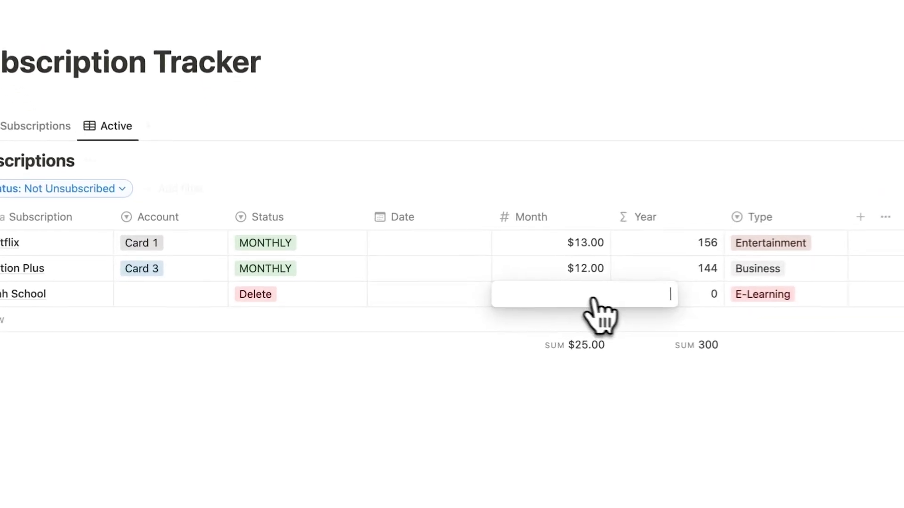
type("10")
key("Return")
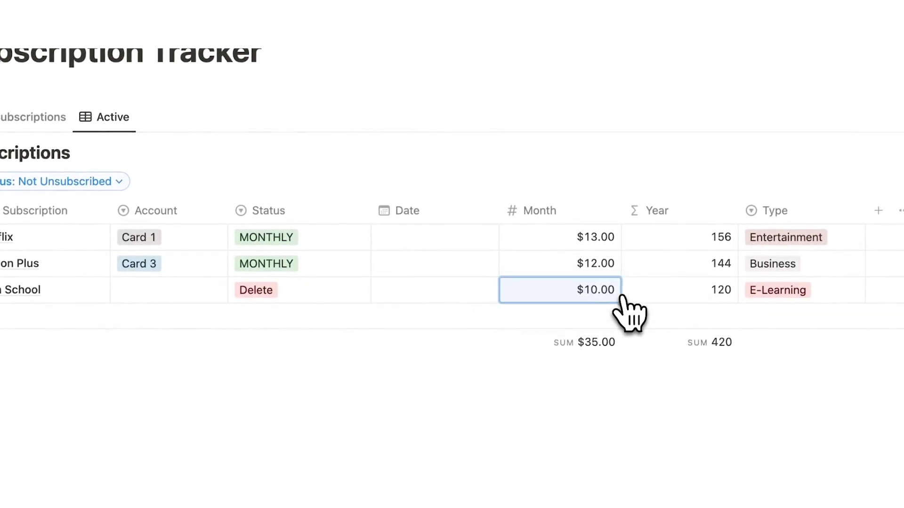
left_click(516, 435)
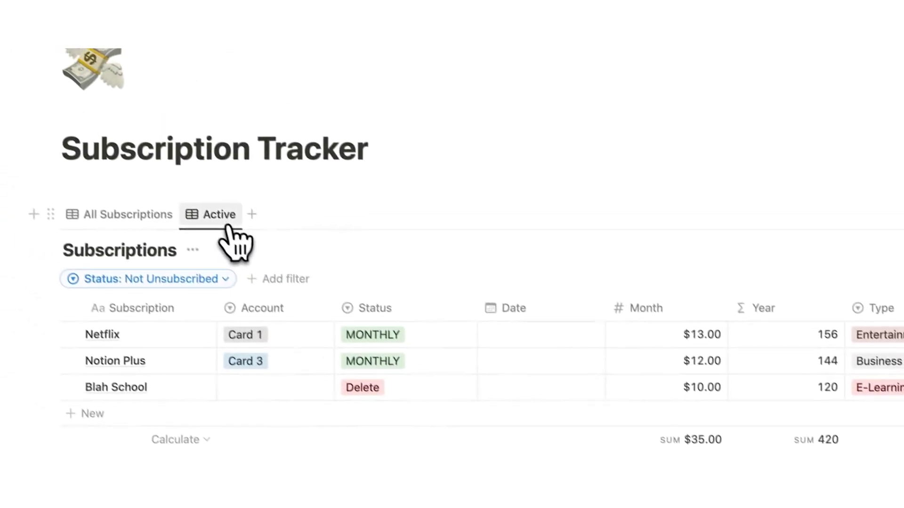
- Duplicate the Active view and rename the copy 'Group by Type'
left_click(116, 125)
left_click(171, 238)
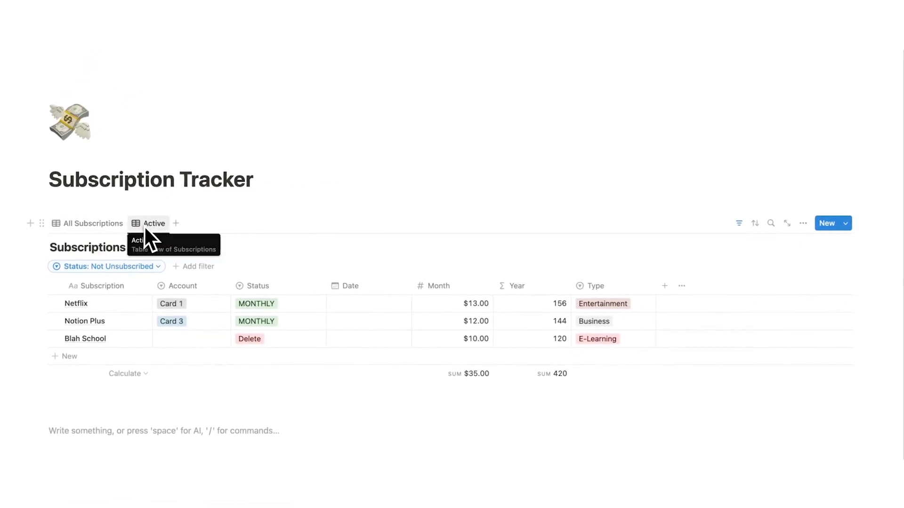
left_click(151, 223)
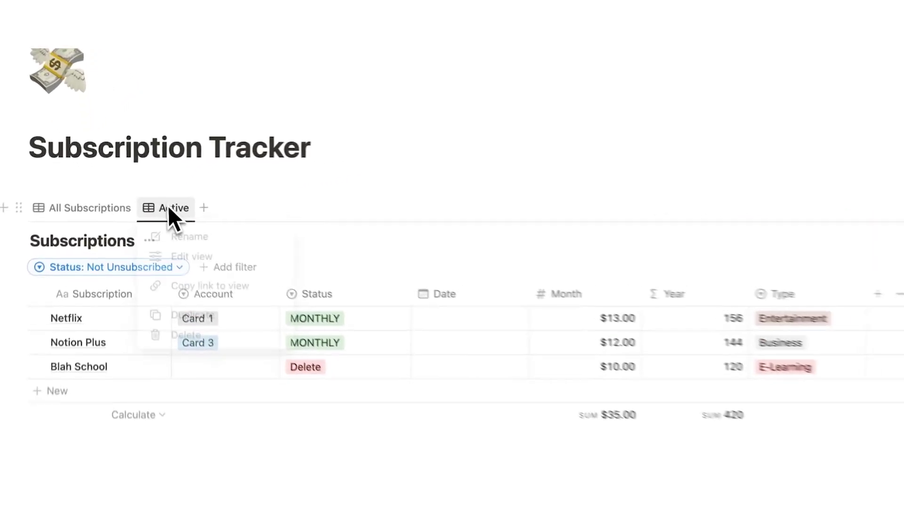
left_click(164, 304)
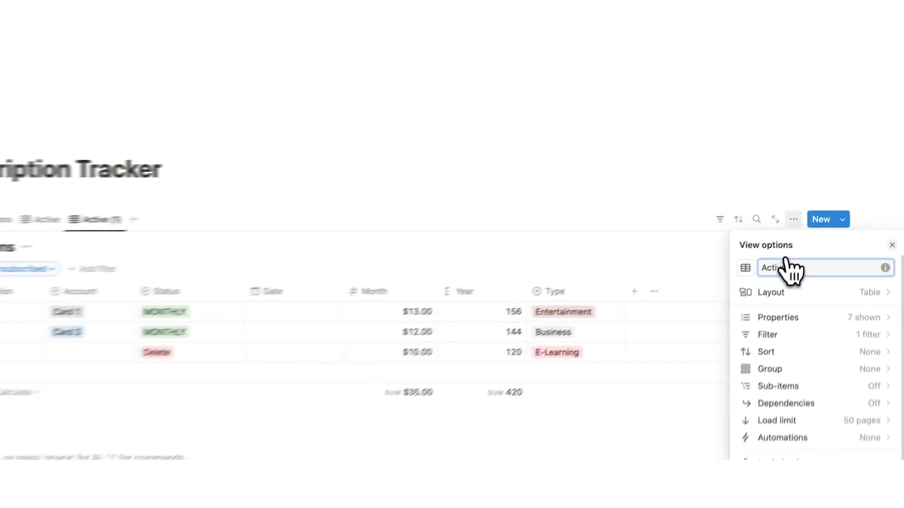
key("ctrl+a")
type("Grou")
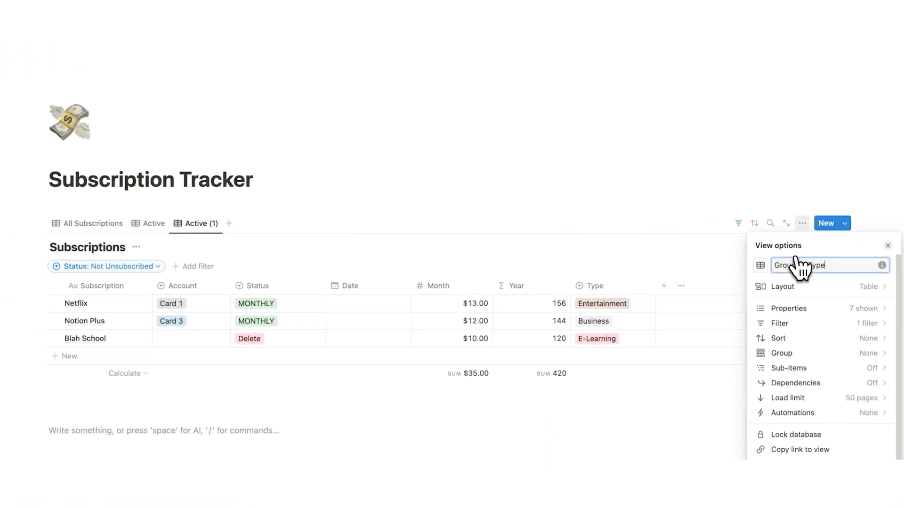
left_click(668, 346)
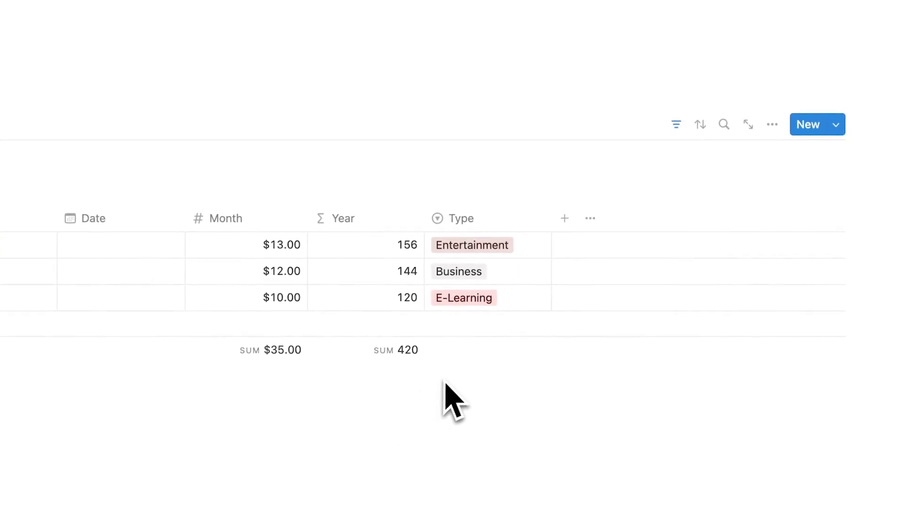
- Set the Group by Type view to group rows by the Type property
left_click(772, 125)
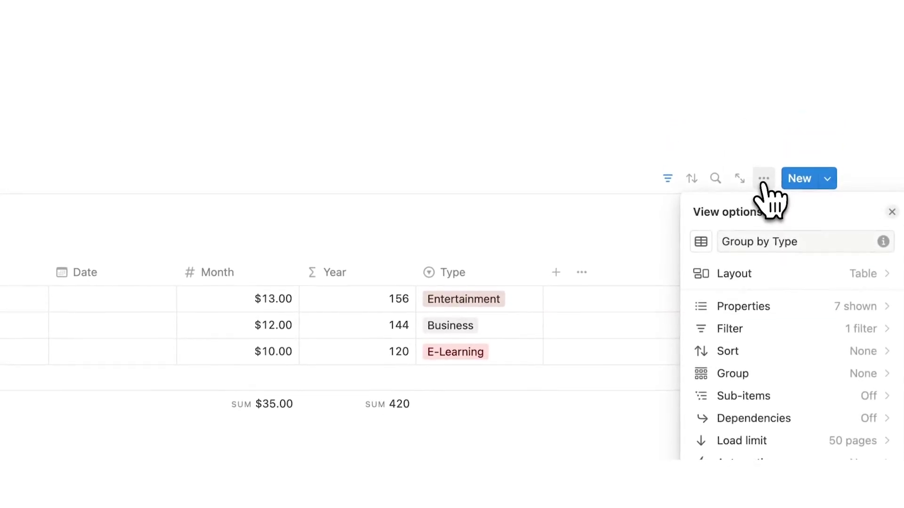
left_click(775, 373)
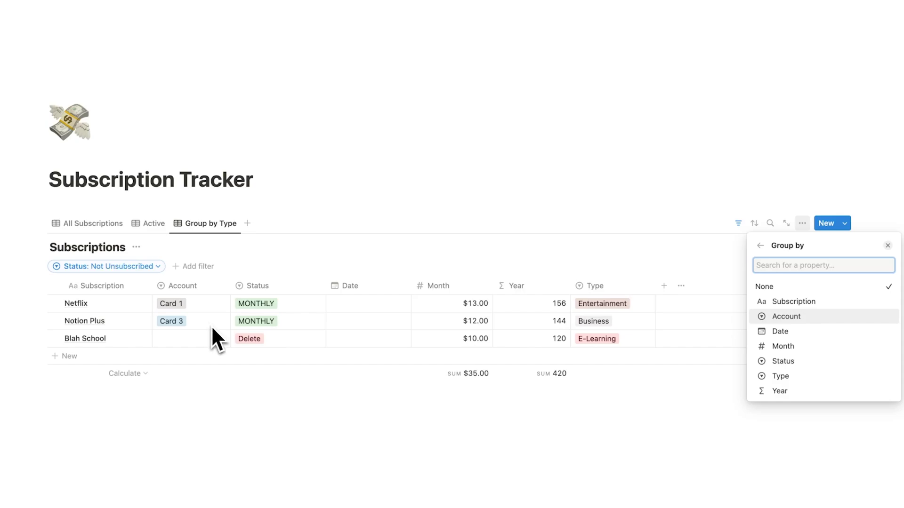
left_click(812, 376)
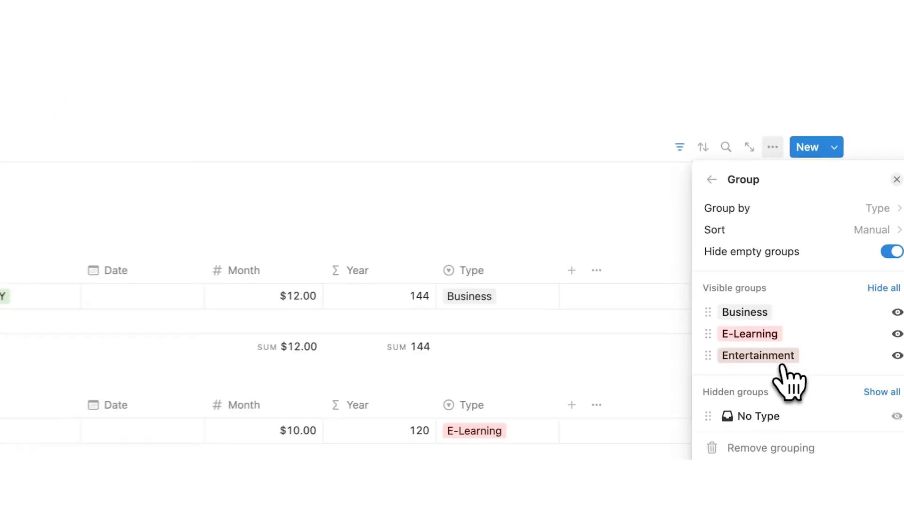
left_click(203, 107)
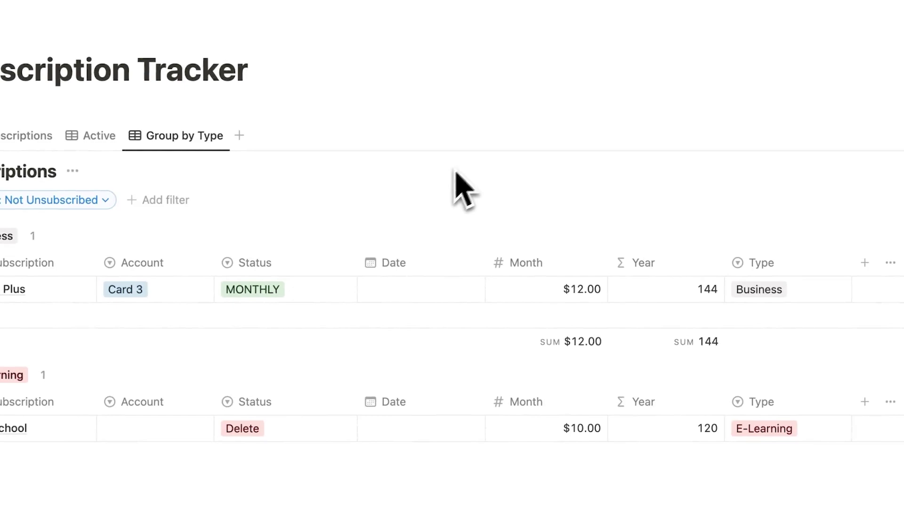
scroll(464, 188, "down", 3)
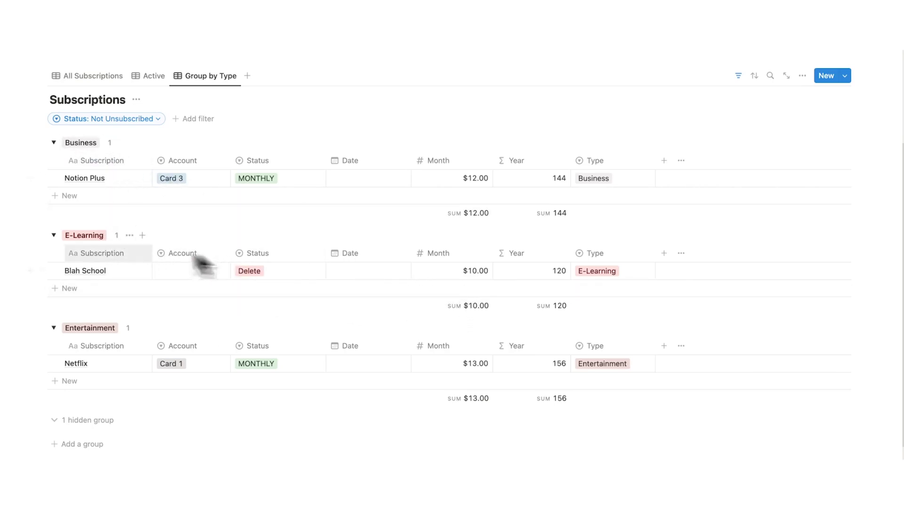
scroll(311, 294, "down", 2)
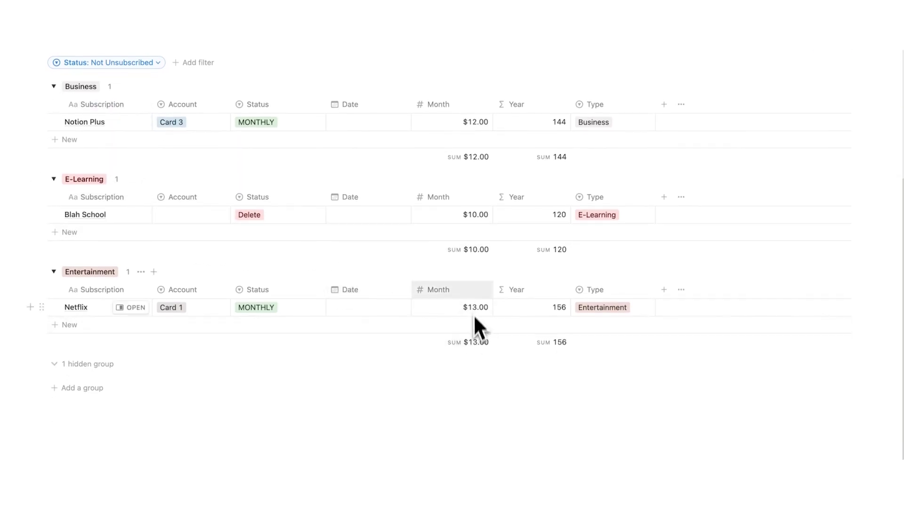
scroll(167, 308, "up", 5)
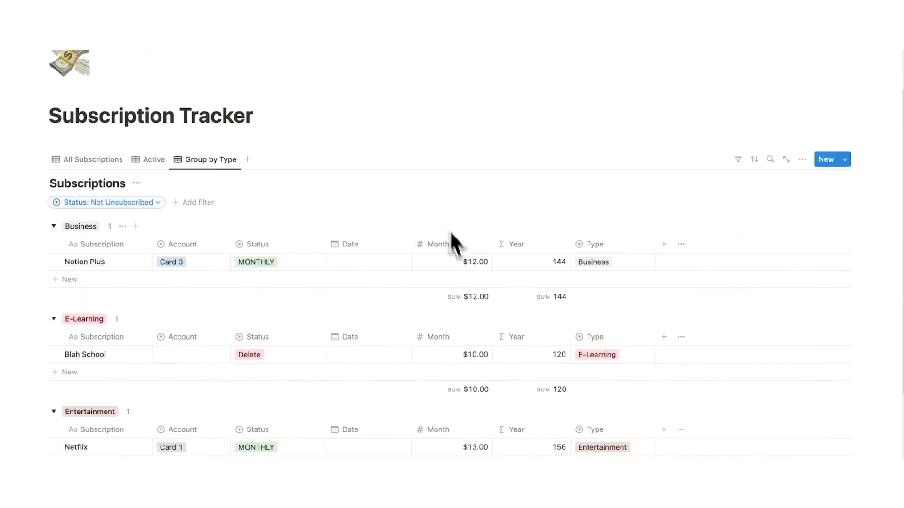
scroll(233, 176, "down", 3)
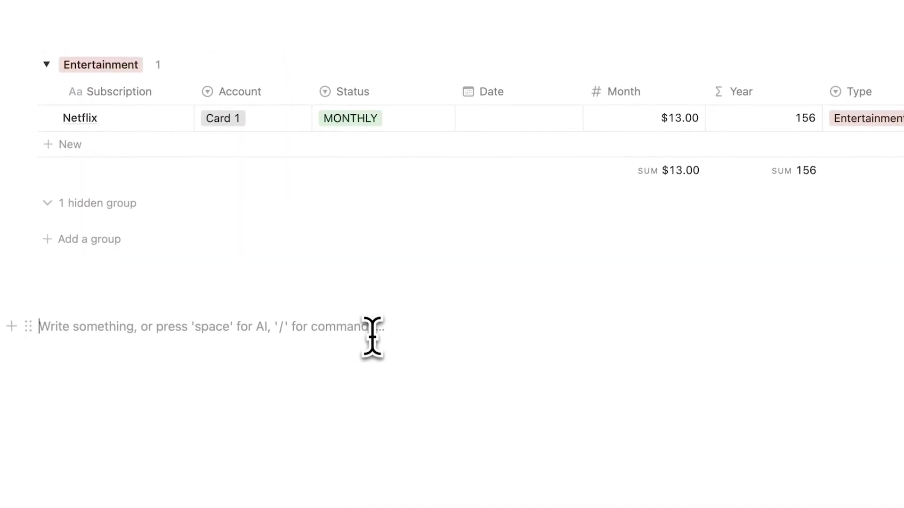
scroll(377, 325, "up", 3)
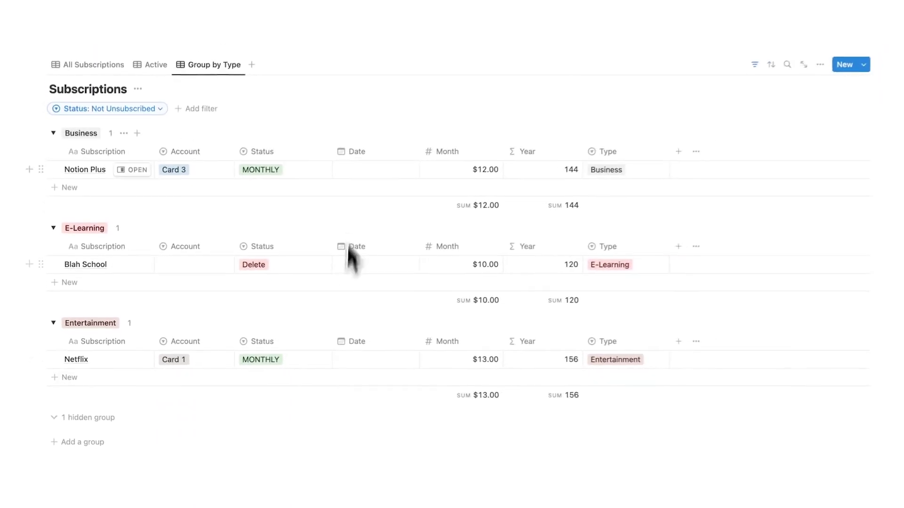
scroll(382, 207, "up", 2)
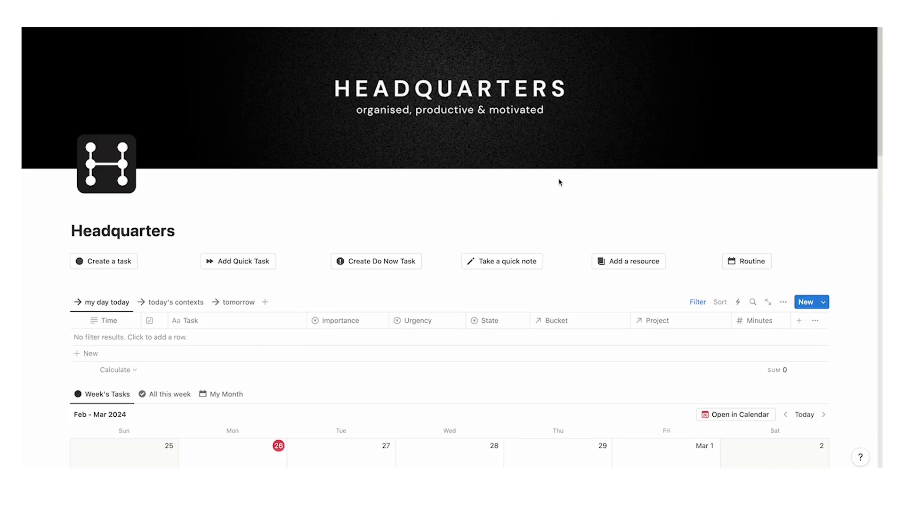
- Scroll through the Headquarters page to review its task table and calendar
scroll(559, 181, "down", 20)
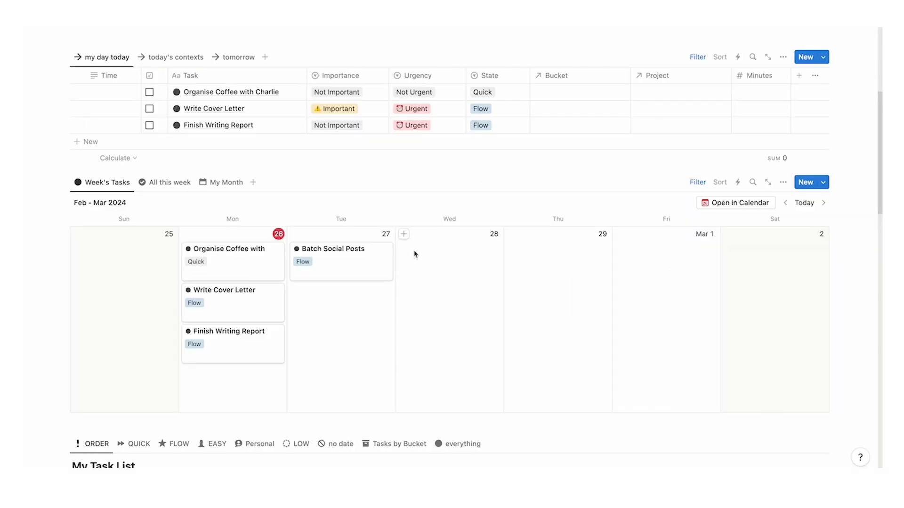
scroll(413, 252, "up", 2)
scroll(413, 182, "down", 10)
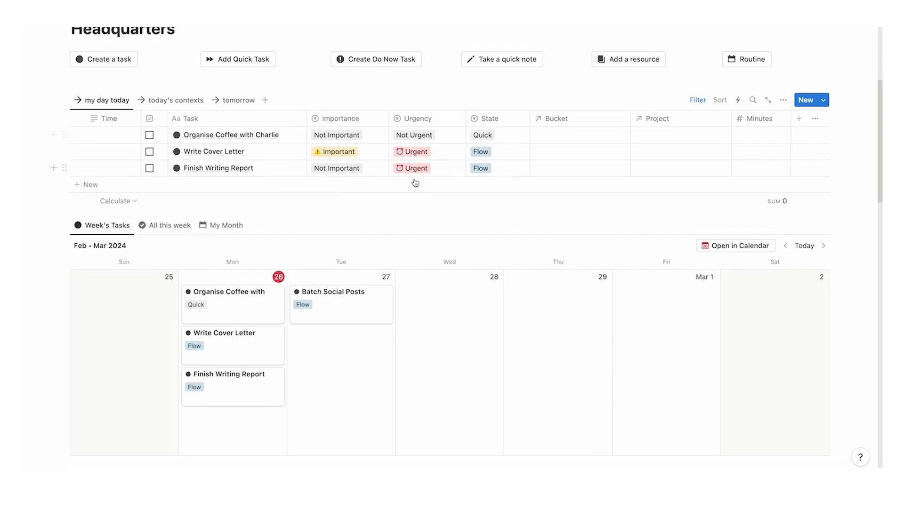
scroll(282, 235, "up", 7)
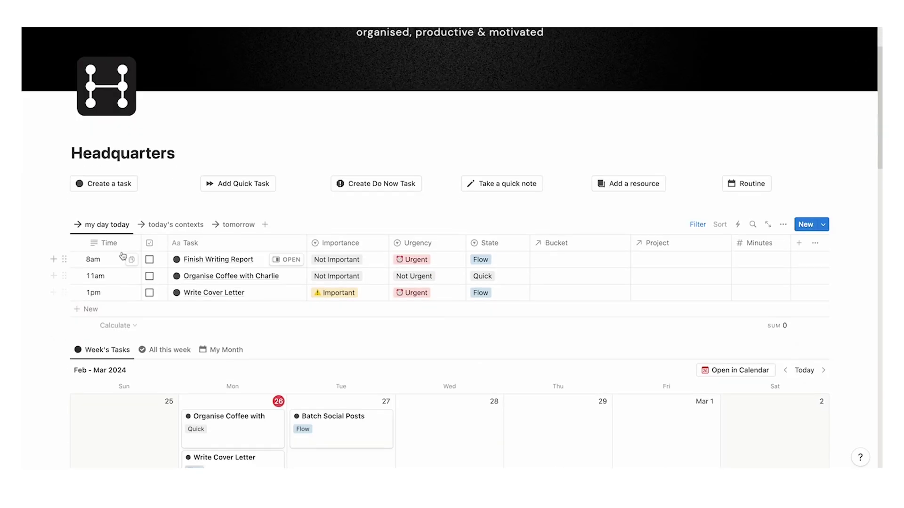